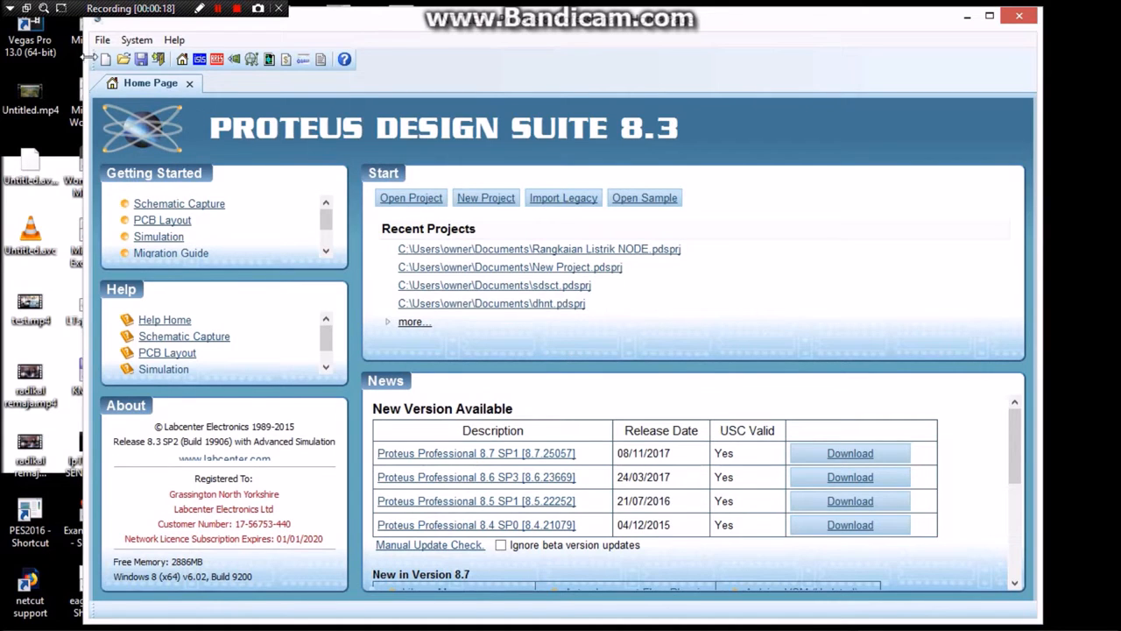
- Start a new project named "Rangkaian Listrik ANALISIS NODE.pdsprj" in the default Documents path
{"action": "left_click", "coordinate": [464, 197]}
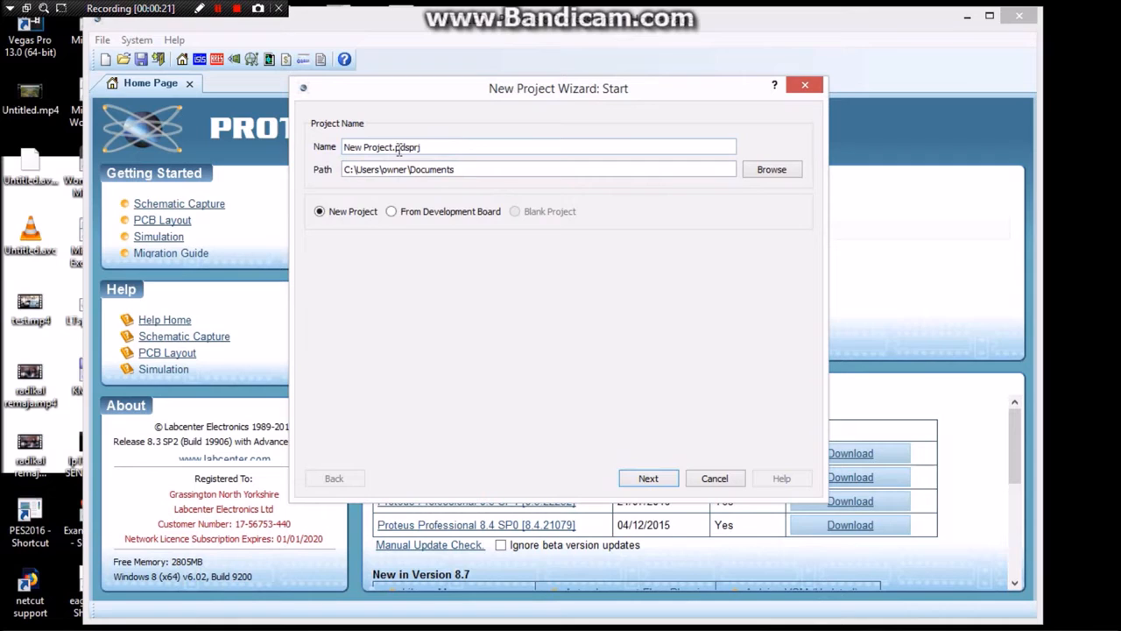
{"action": "key", "text": "BackSpace"}
{"action": "key", "text": "BackSpace"}
{"action": "key", "text": "BackSpace"}
{"action": "key", "text": "BackSpace"}
{"action": "key", "text": "BackSpace"}
{"action": "key", "text": "BackSpace"}
{"action": "key", "text": "BackSpace"}
{"action": "key", "text": "BackSpace"}
{"action": "key", "text": "BackSpace"}
{"action": "key", "text": "BackSpace"}
{"action": "key", "text": "BackSpace"}
{"action": "type", "text": "R"}
{"action": "type", "text": "angkaian L"}
{"action": "type", "text": "istrik "}
{"action": "type", "text": "AN"}
{"action": "type", "text": "ALISIS "}
{"action": "type", "text": "NODE"}
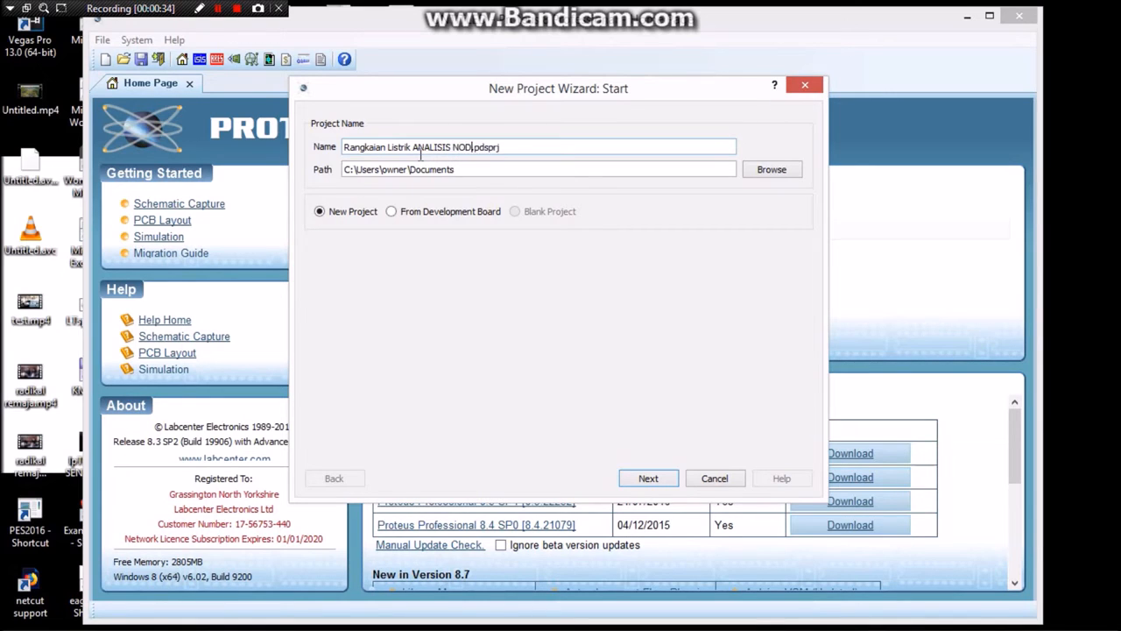
{"action": "key", "text": "Return"}
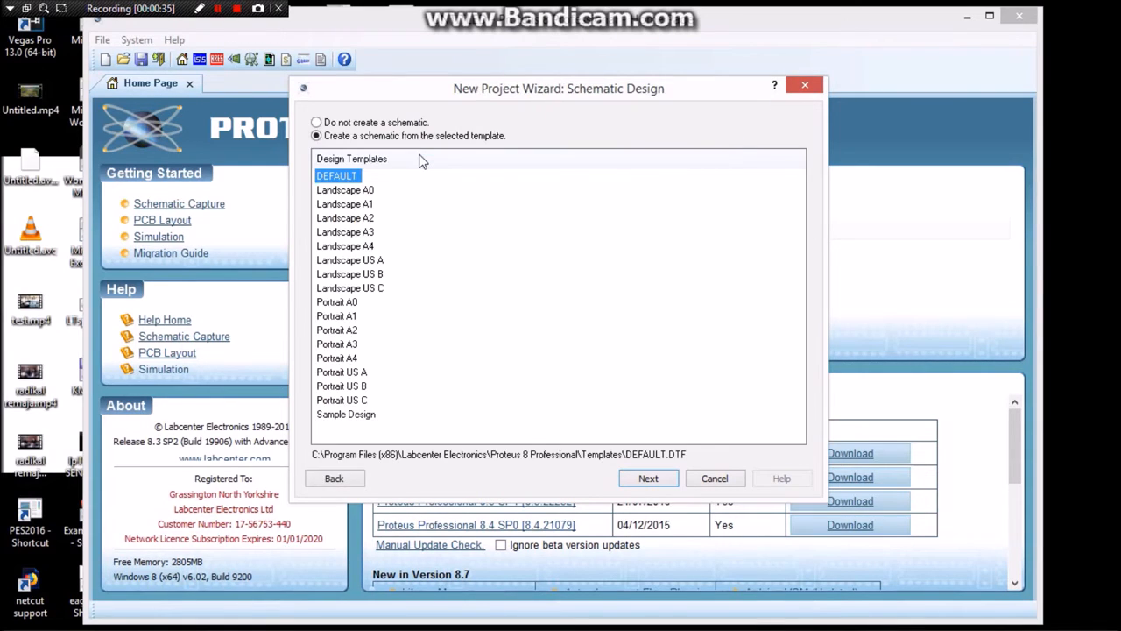
- Create the project with a schematic from the DEFAULT template and no firmware project
{"action": "left_click", "coordinate": [420, 155]}
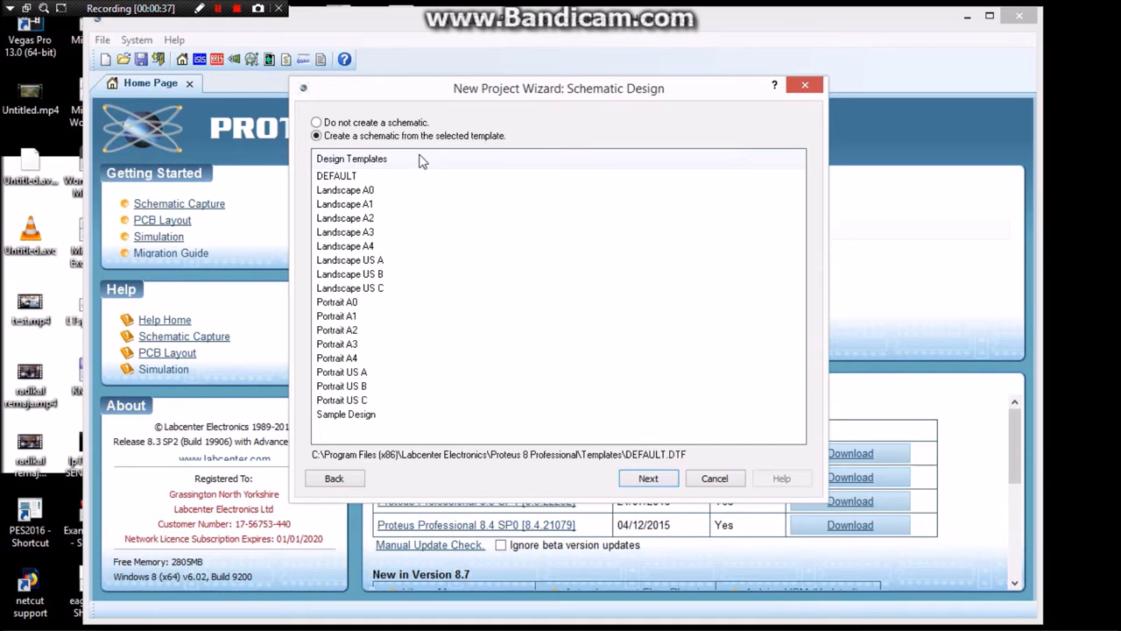
{"action": "key", "text": "Return"}
{"action": "key", "text": "Return"}
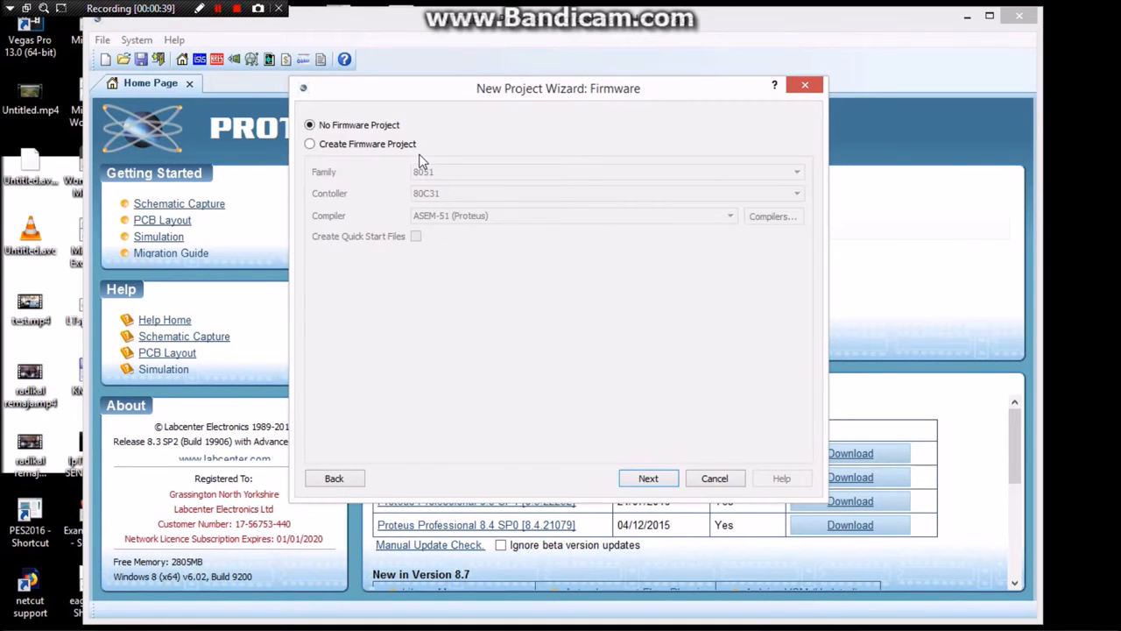
{"action": "key", "text": "Return"}
{"action": "key", "text": "Return"}
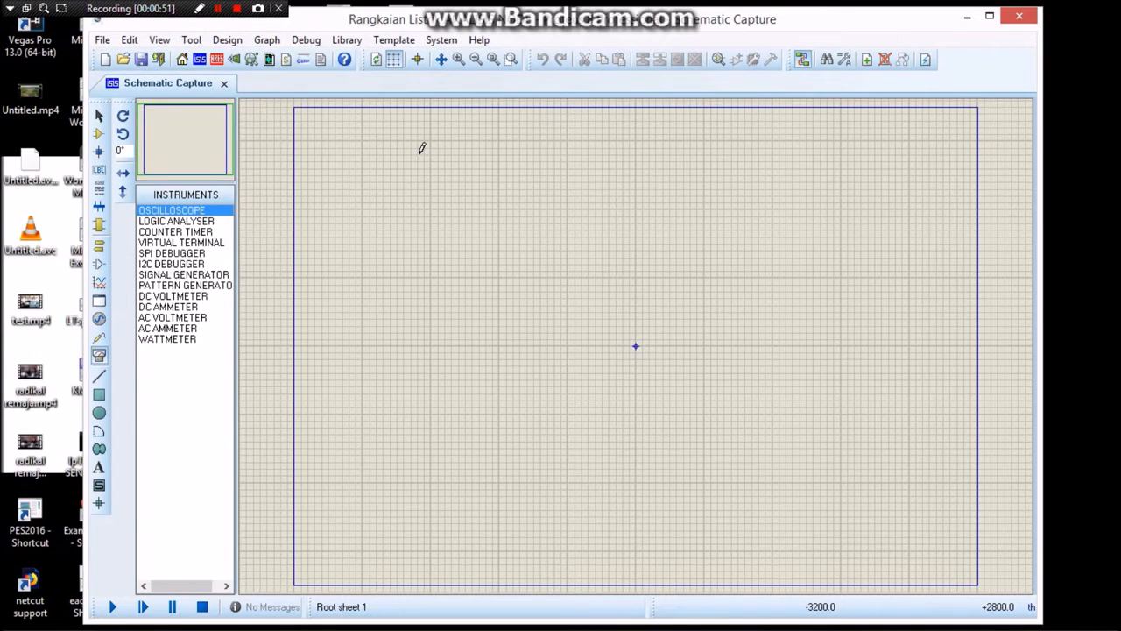
- Search the component library for "source" and add the CSOURCE DC current source to the schematic's devices
{"action": "left_click", "coordinate": [99, 136]}
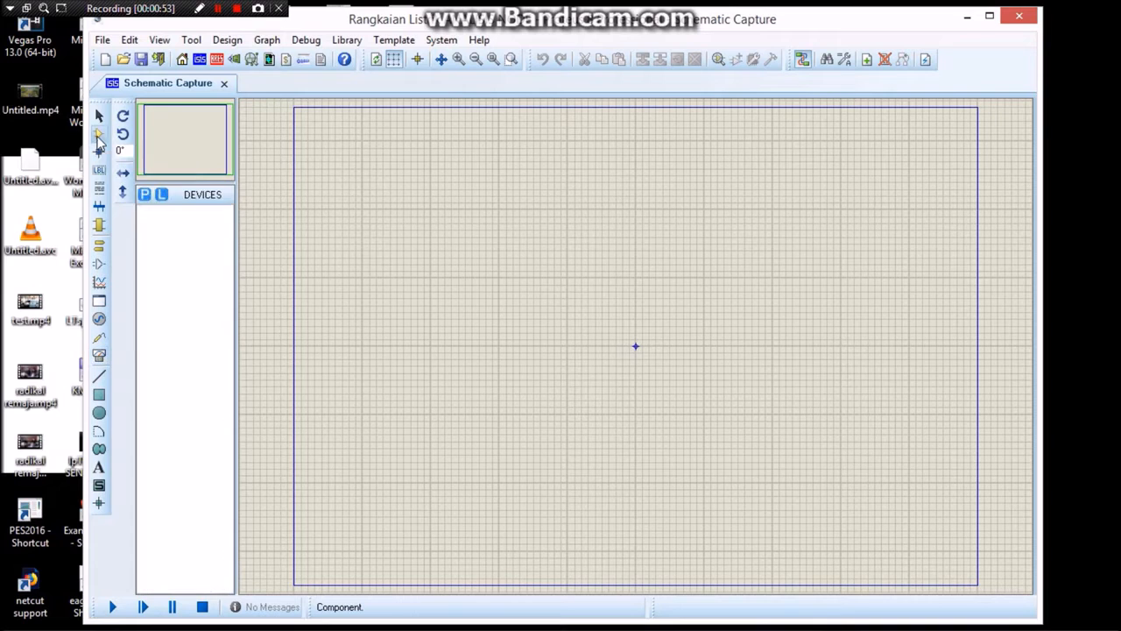
{"action": "left_click", "coordinate": [143, 194]}
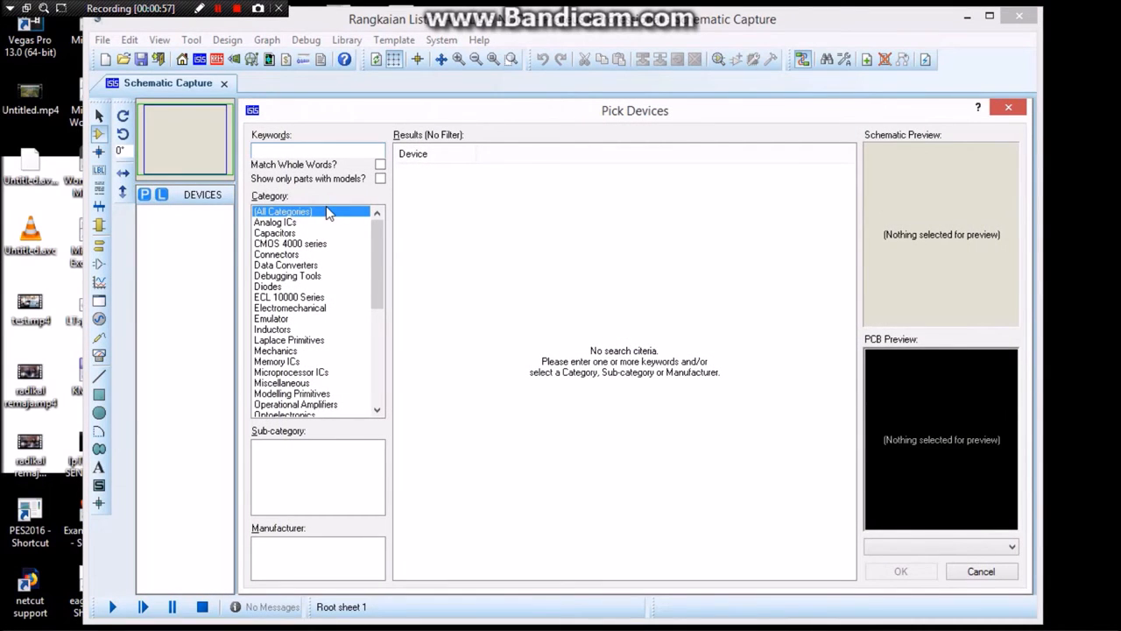
{"action": "type", "text": "source"}
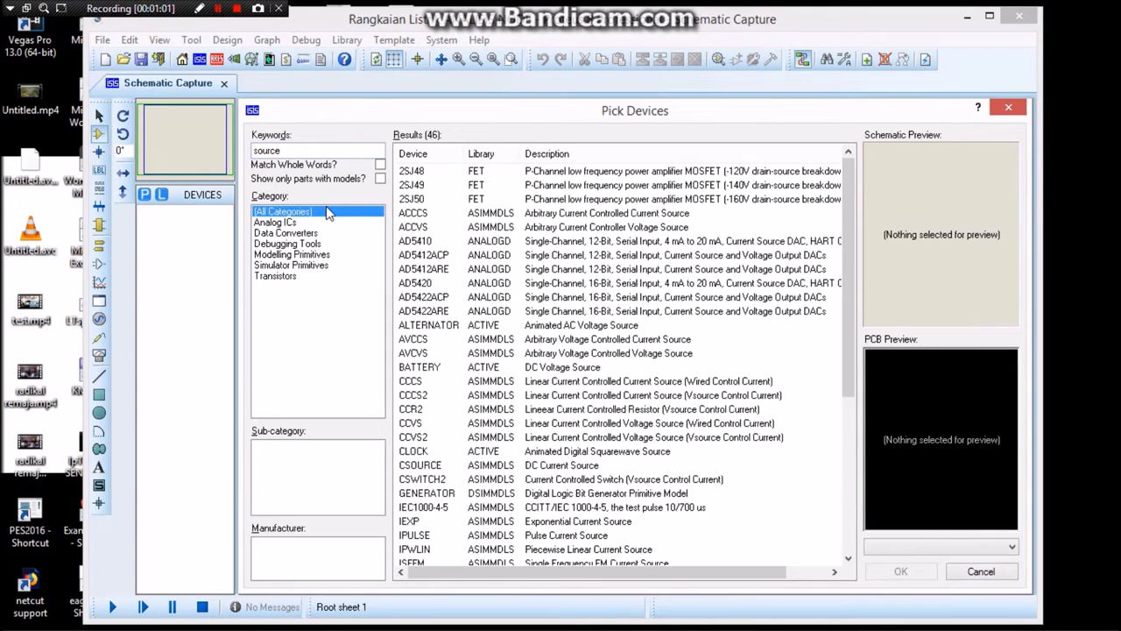
{"action": "left_click", "coordinate": [495, 471]}
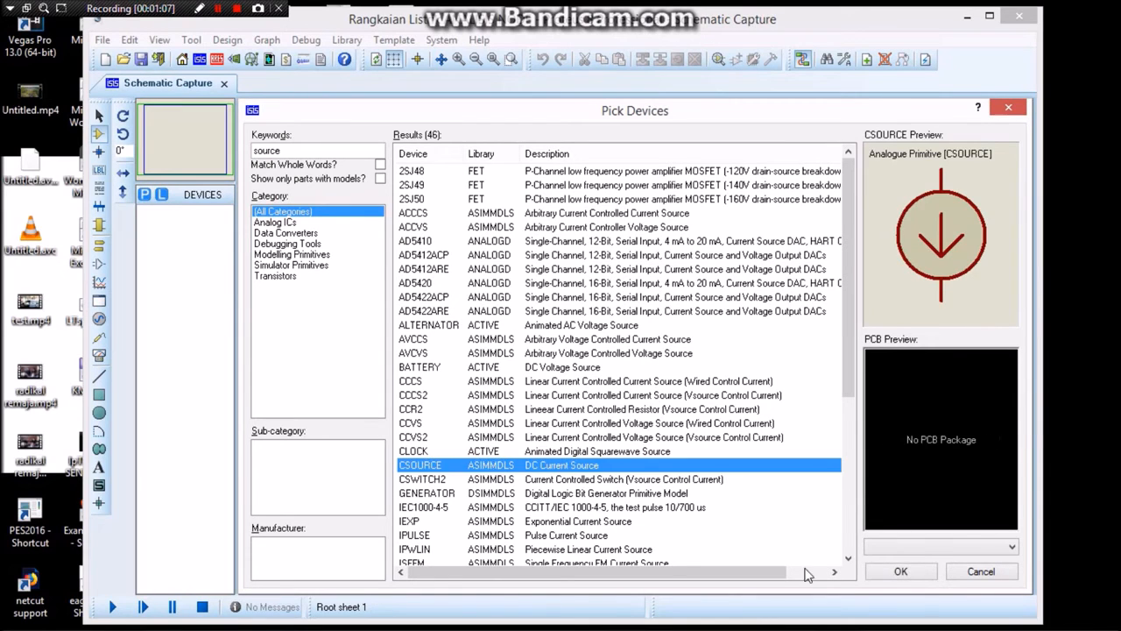
{"action": "left_click", "coordinate": [899, 571]}
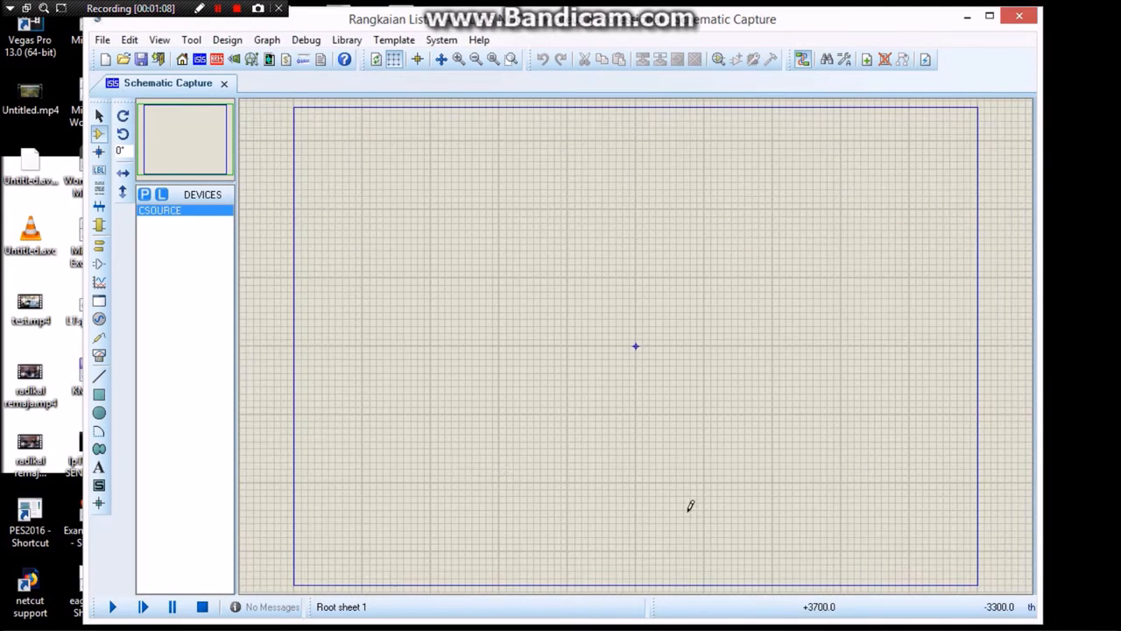
- Search the component library for "RES" and add the generic resistor RES to the devices
{"action": "left_click", "coordinate": [145, 195]}
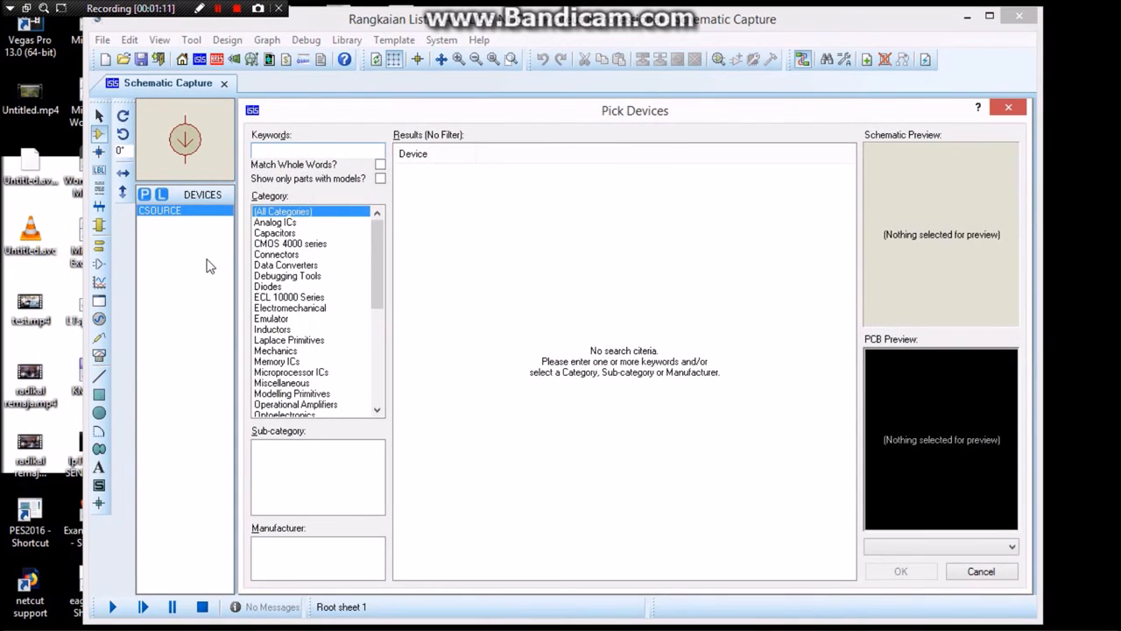
{"action": "type", "text": "RES"}
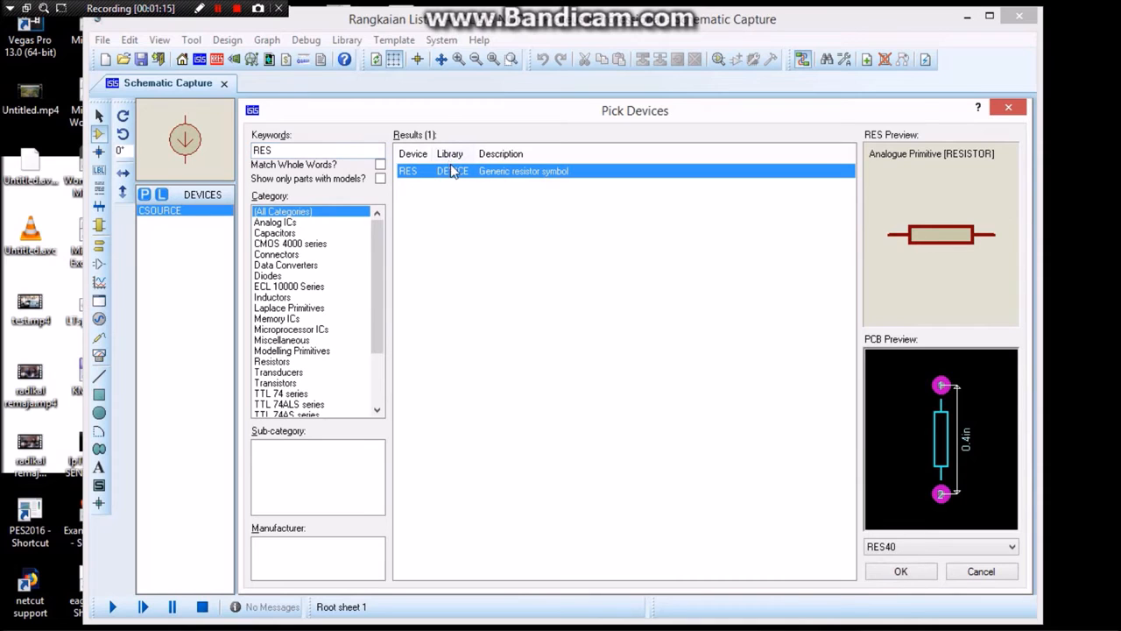
{"action": "left_click", "coordinate": [890, 569]}
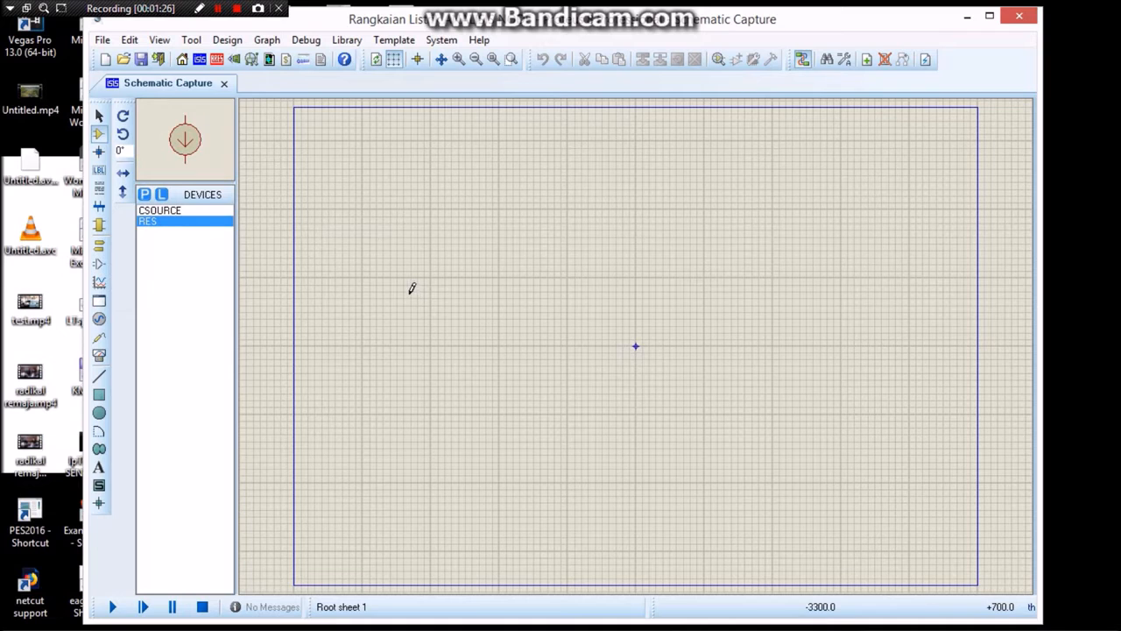
- Place two CSOURCE current sources on the sheet's horizontal centre line, one well left and one well right of the origin
{"action": "right_click", "coordinate": [172, 210]}
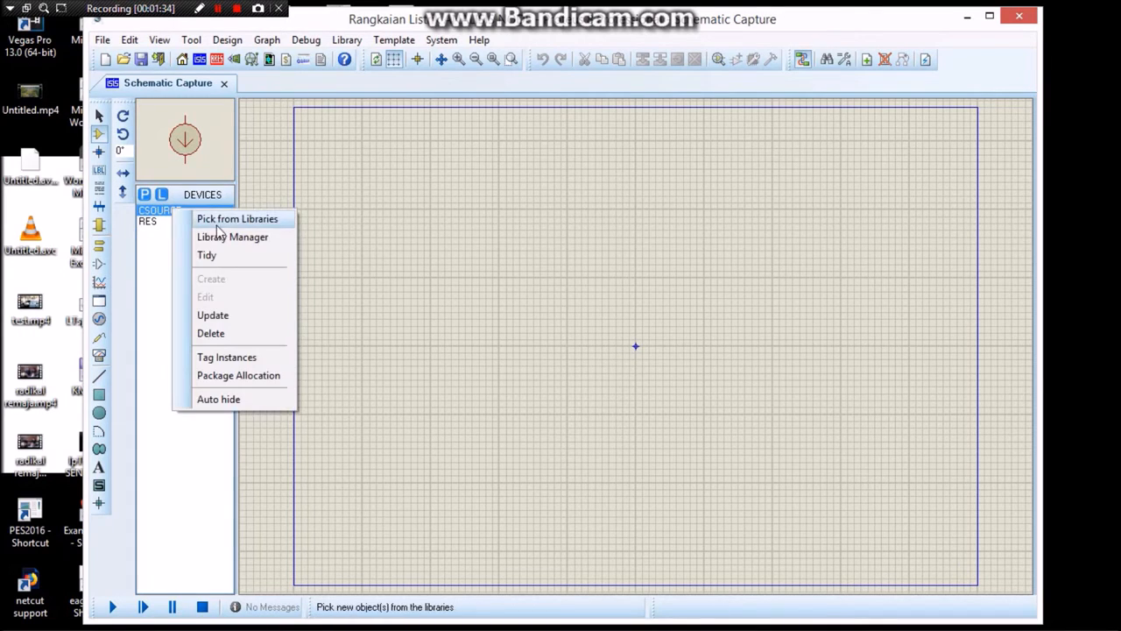
{"action": "left_click", "coordinate": [166, 214]}
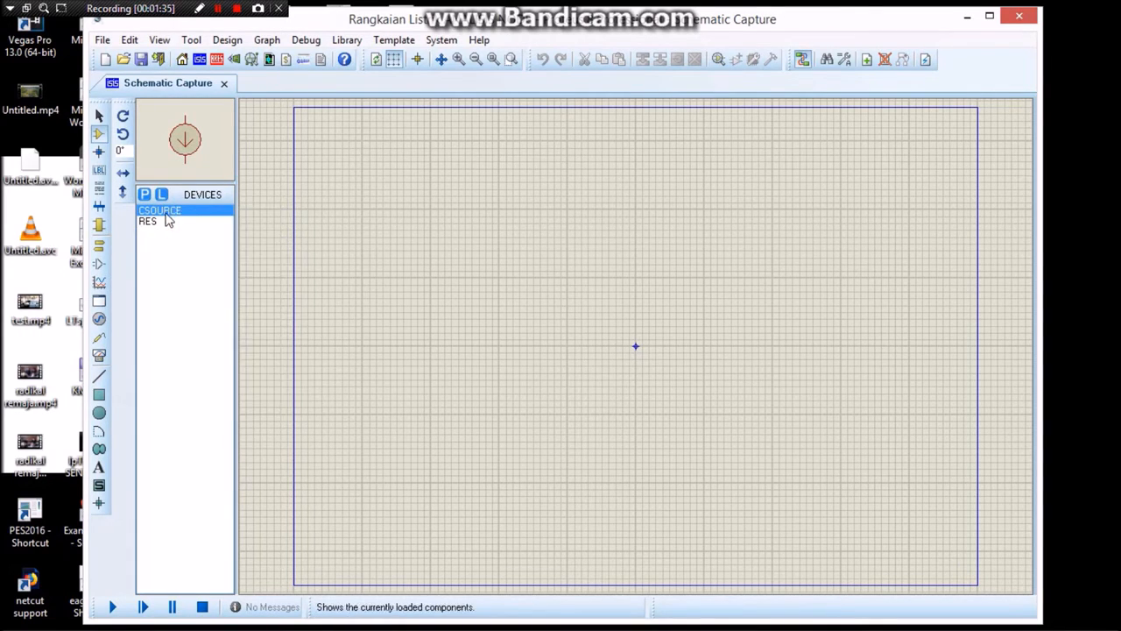
{"action": "left_click", "coordinate": [433, 342]}
{"action": "left_click", "coordinate": [444, 359]}
{"action": "left_click", "coordinate": [444, 365]}
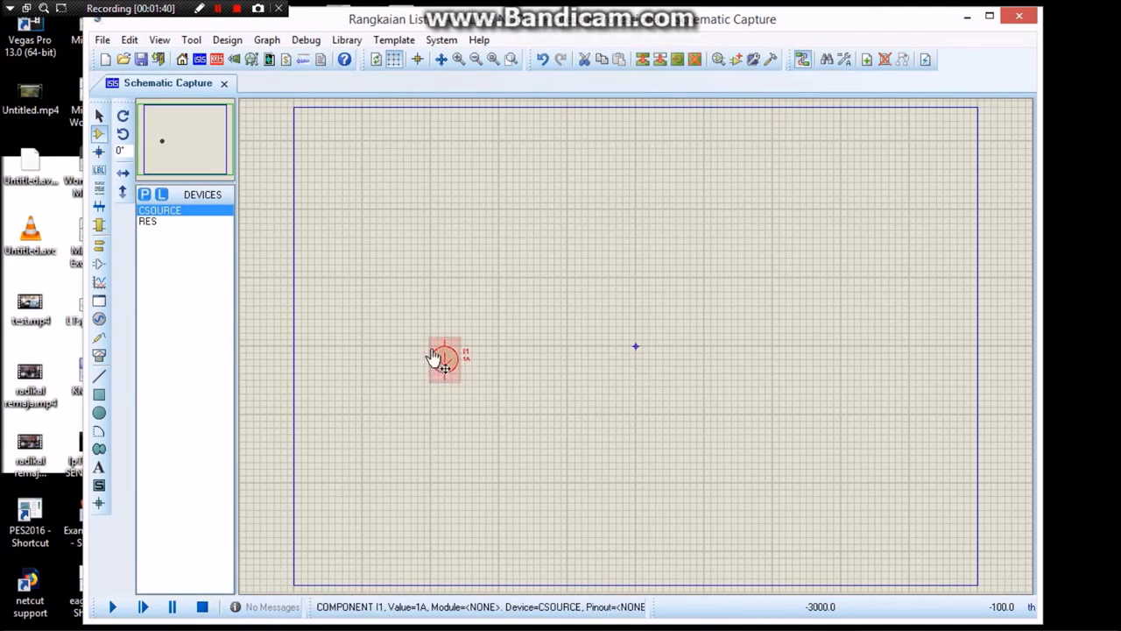
{"action": "double_click", "coordinate": [444, 365]}
{"action": "mouse_move", "coordinate": [444, 361]}
{"action": "left_mouse_down"}
{"action": "mouse_move", "coordinate": [424, 340]}
{"action": "mouse_move", "coordinate": [431, 348]}
{"action": "left_mouse_up"}
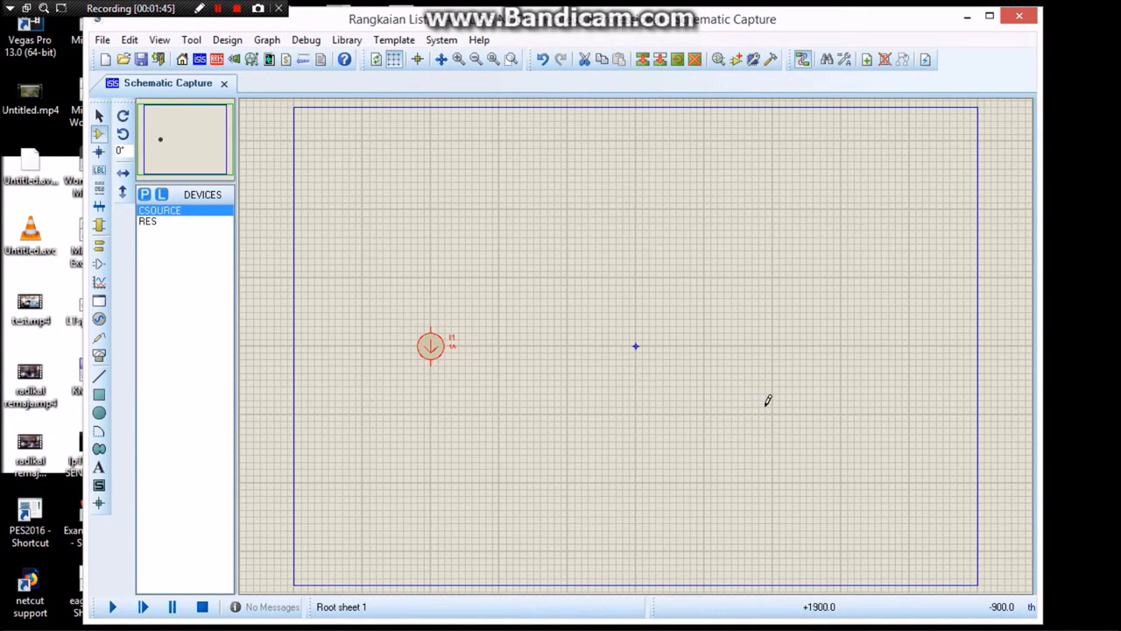
{"action": "left_click", "coordinate": [844, 340]}
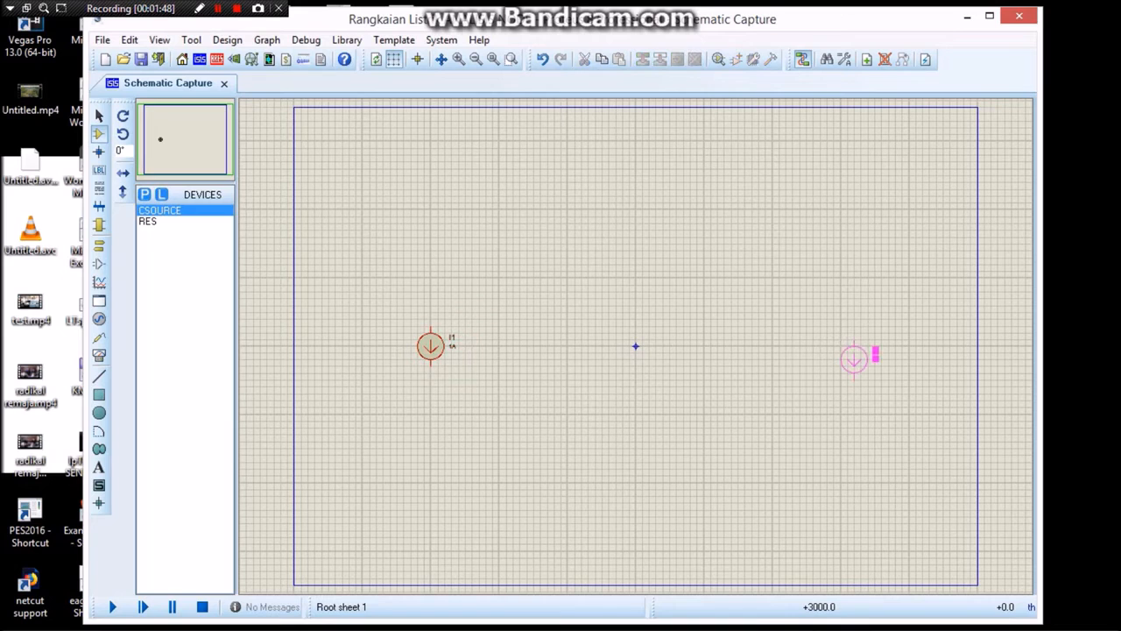
{"action": "left_click", "coordinate": [841, 346]}
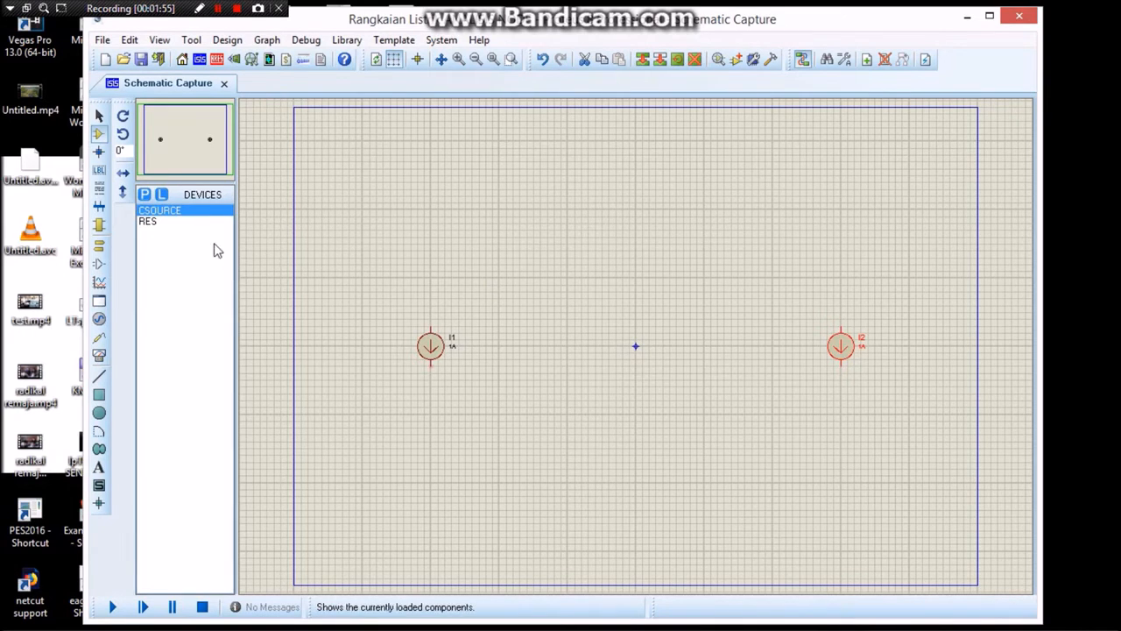
- Place three RES resistors between the current sources: one left of and slightly below the origin, one above it, one right of it
{"action": "double_click", "coordinate": [166, 222]}
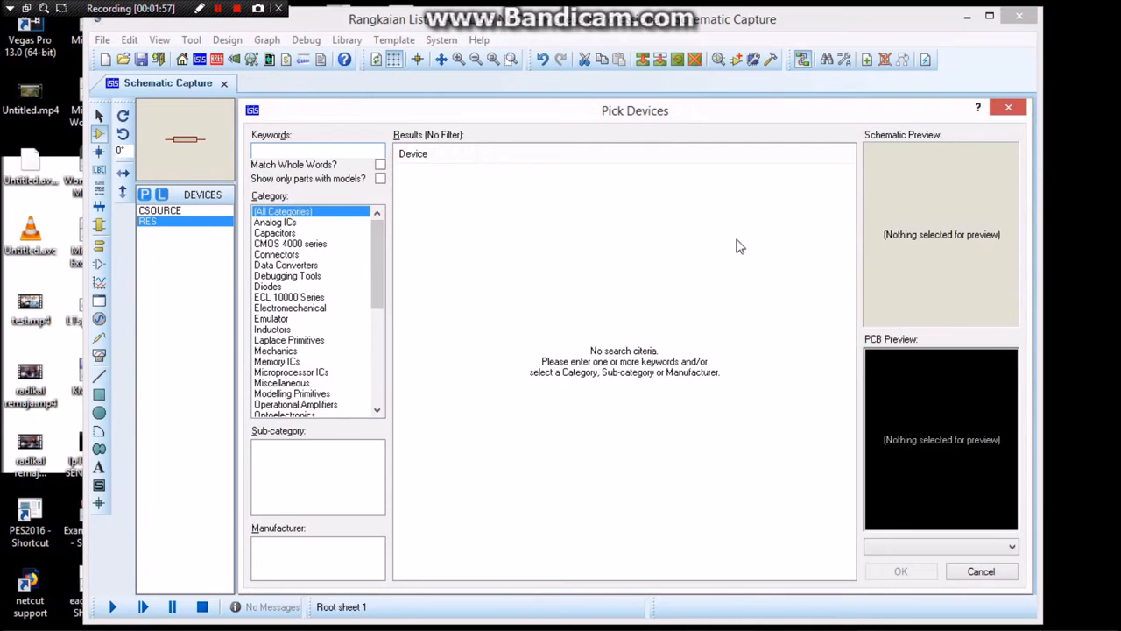
{"action": "left_click", "coordinate": [982, 570]}
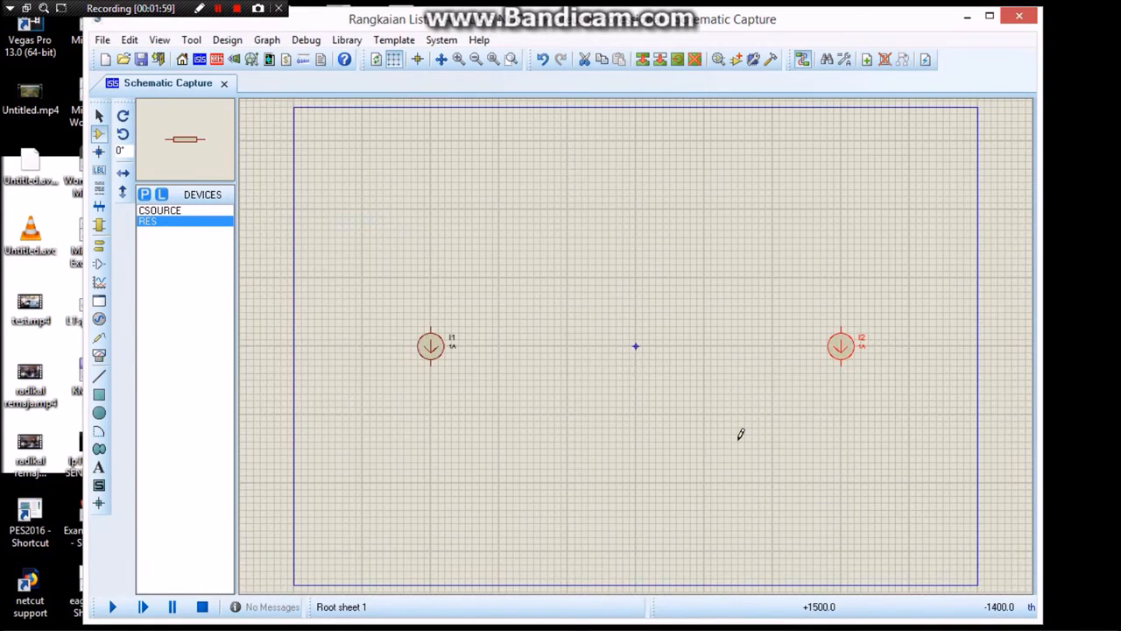
{"action": "left_click", "coordinate": [567, 364]}
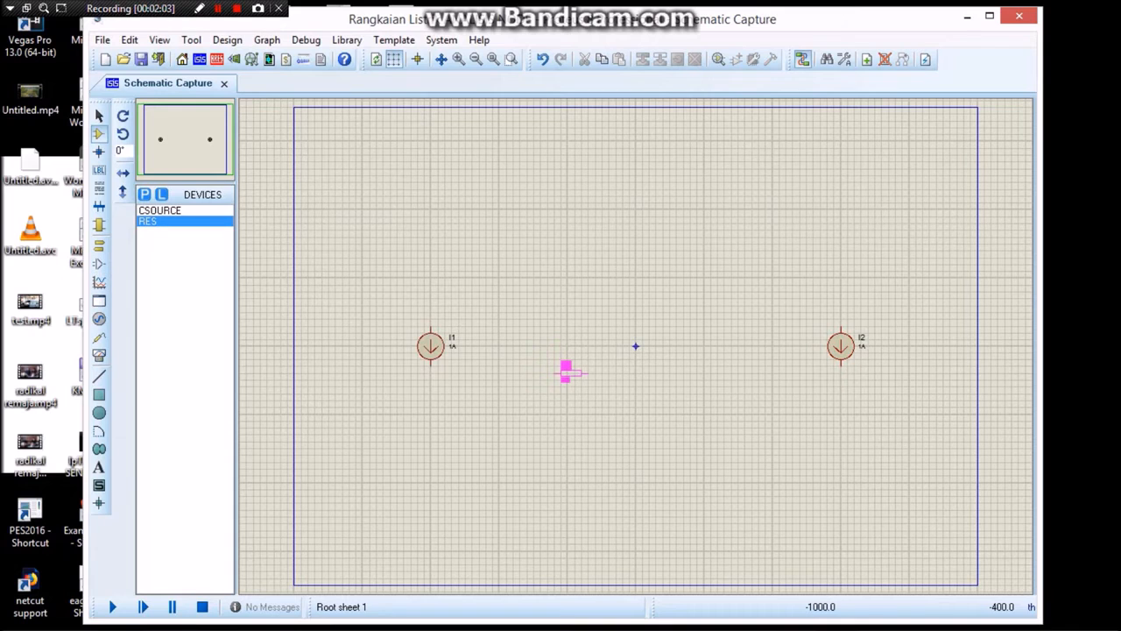
{"action": "left_click", "coordinate": [569, 372]}
{"action": "left_click", "coordinate": [634, 277]}
{"action": "left_click", "coordinate": [636, 276]}
{"action": "left_click", "coordinate": [707, 342]}
{"action": "left_click", "coordinate": [705, 347]}
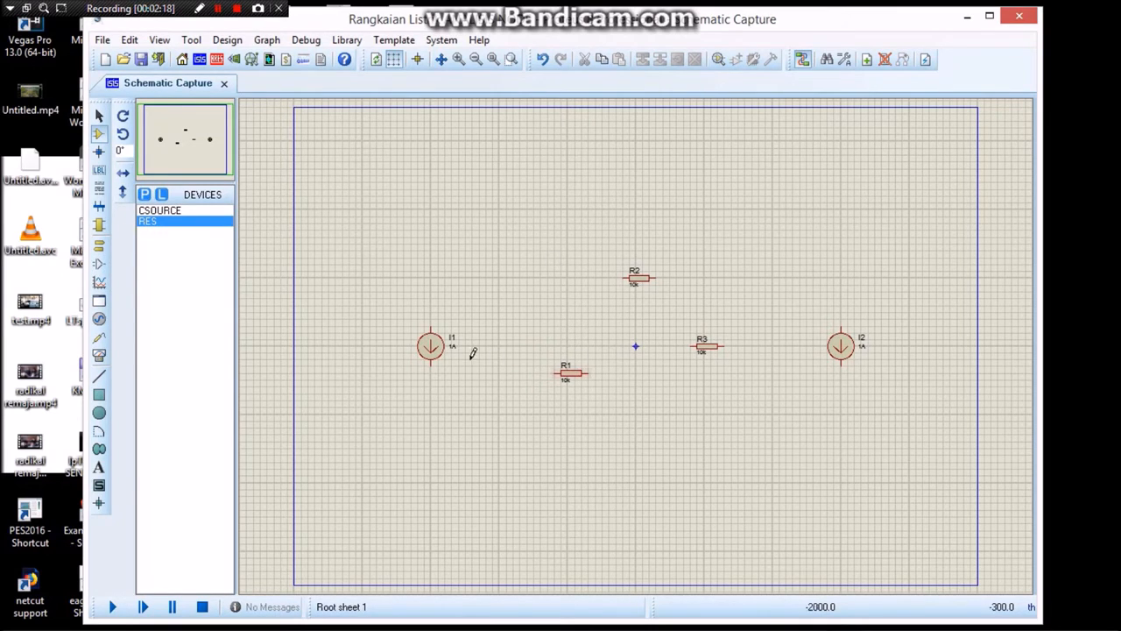
- Rotate resistor R1 anti-clockwise so it stands vertically
{"action": "left_click", "coordinate": [578, 378]}
{"action": "right_click", "coordinate": [578, 378]}
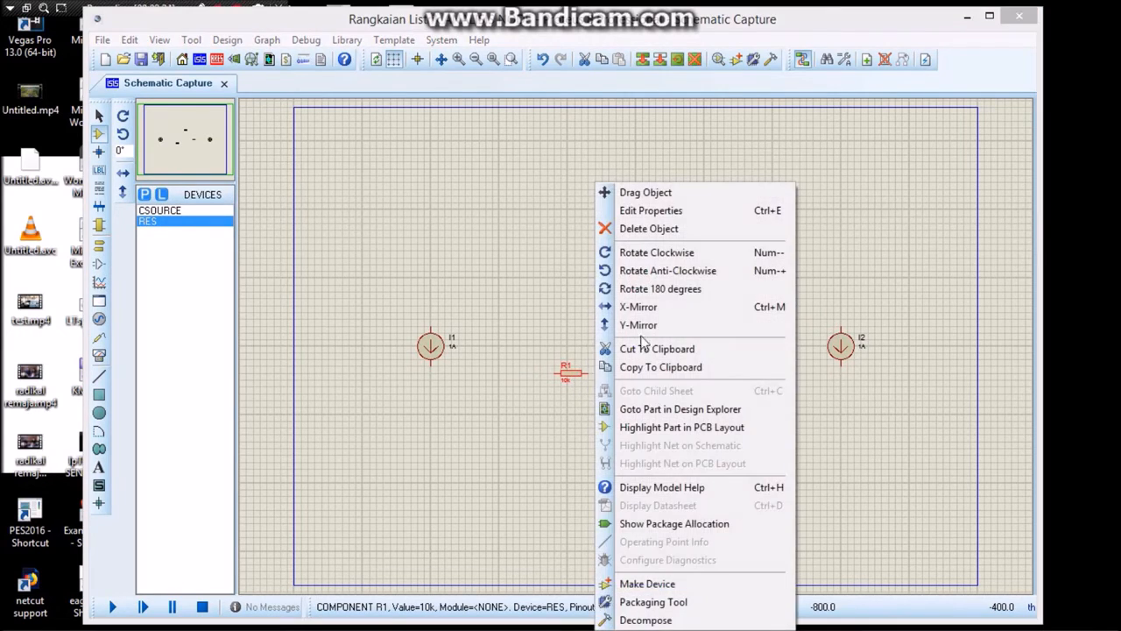
{"action": "left_click", "coordinate": [677, 270]}
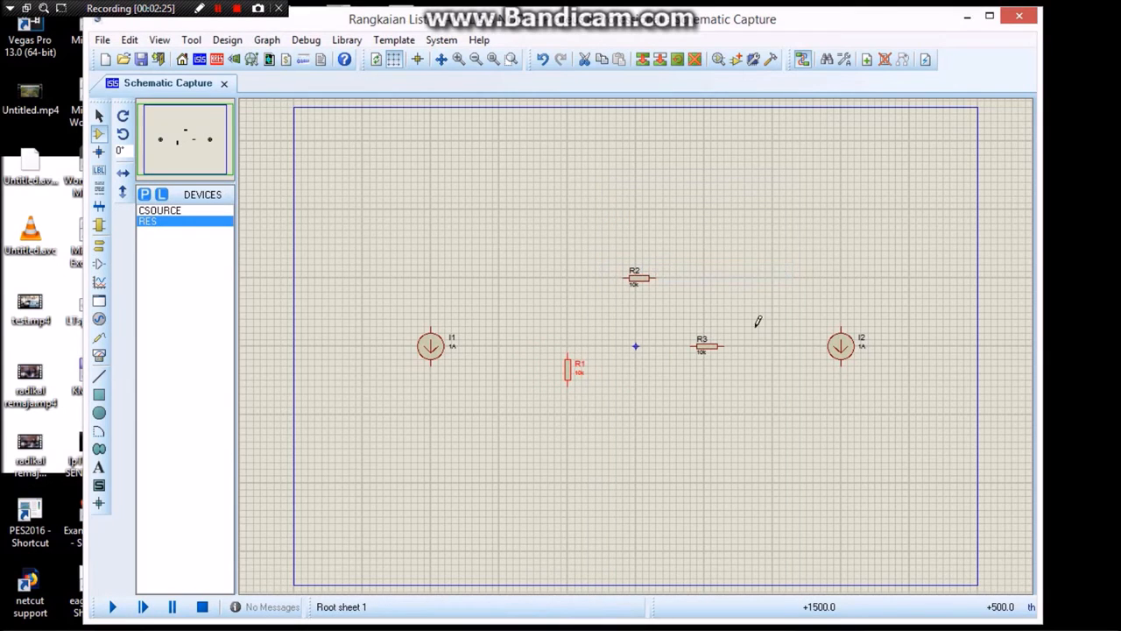
- Replace resistor R3 with a new RES at the same spot and rotate it anti-clockwise to stand vertically
{"action": "left_click", "coordinate": [714, 352]}
{"action": "key", "text": "Delete"}
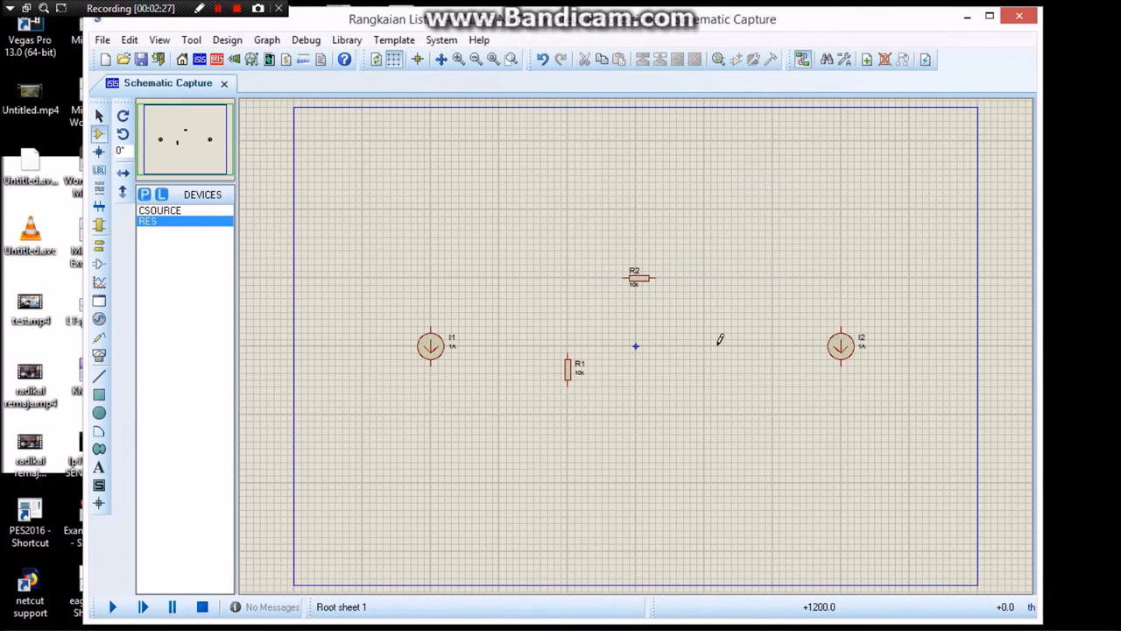
{"action": "double_click", "coordinate": [210, 226]}
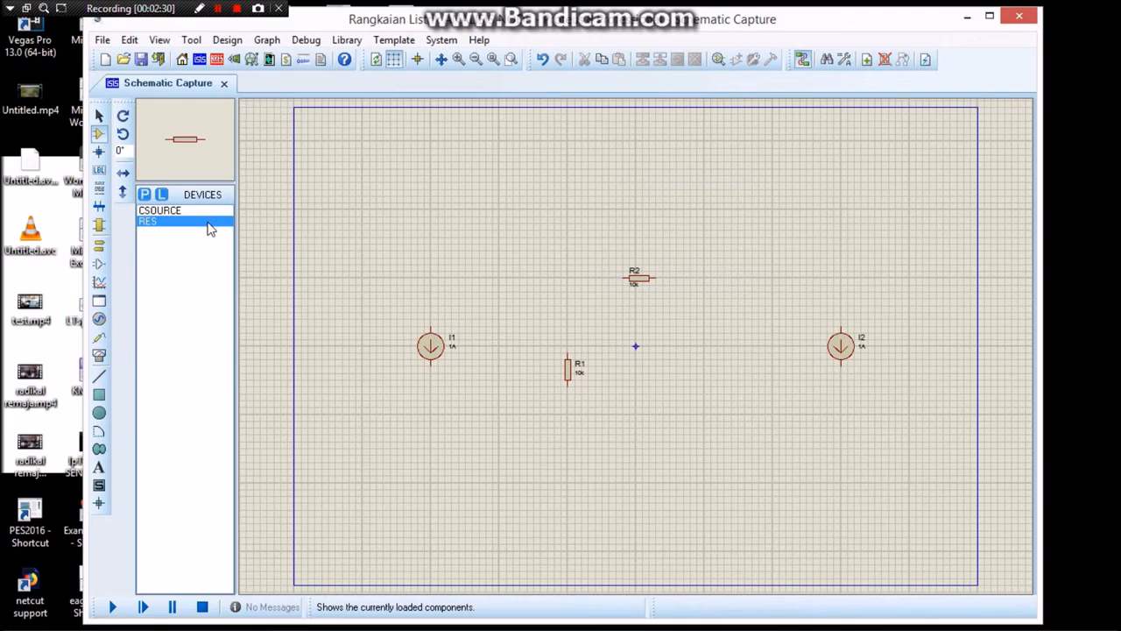
{"action": "left_click", "coordinate": [990, 571]}
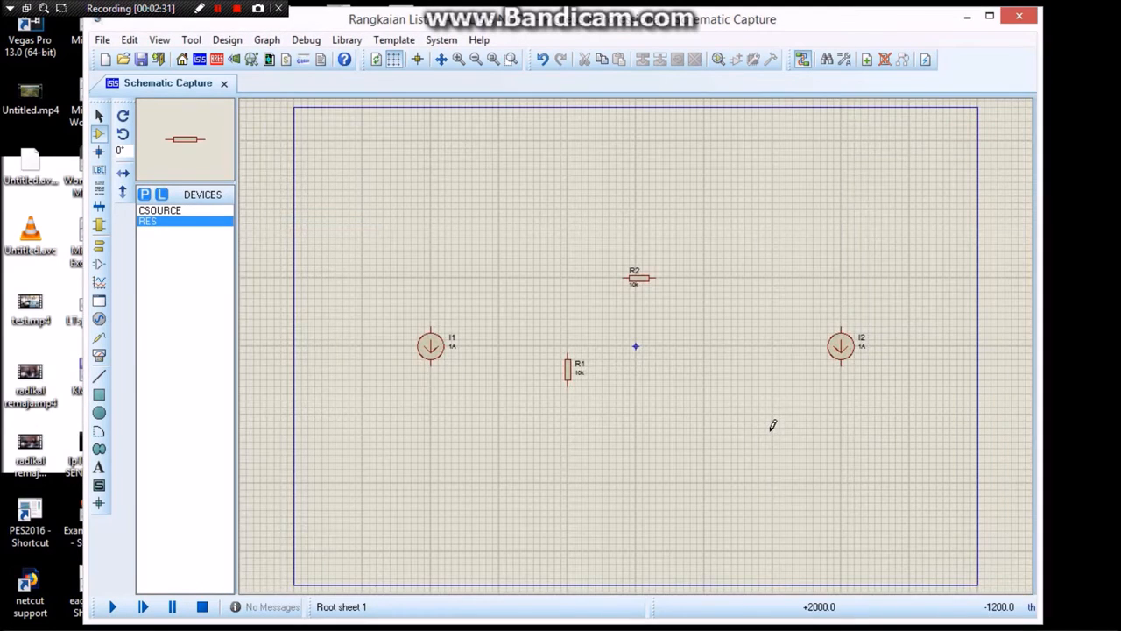
{"action": "left_click", "coordinate": [708, 347]}
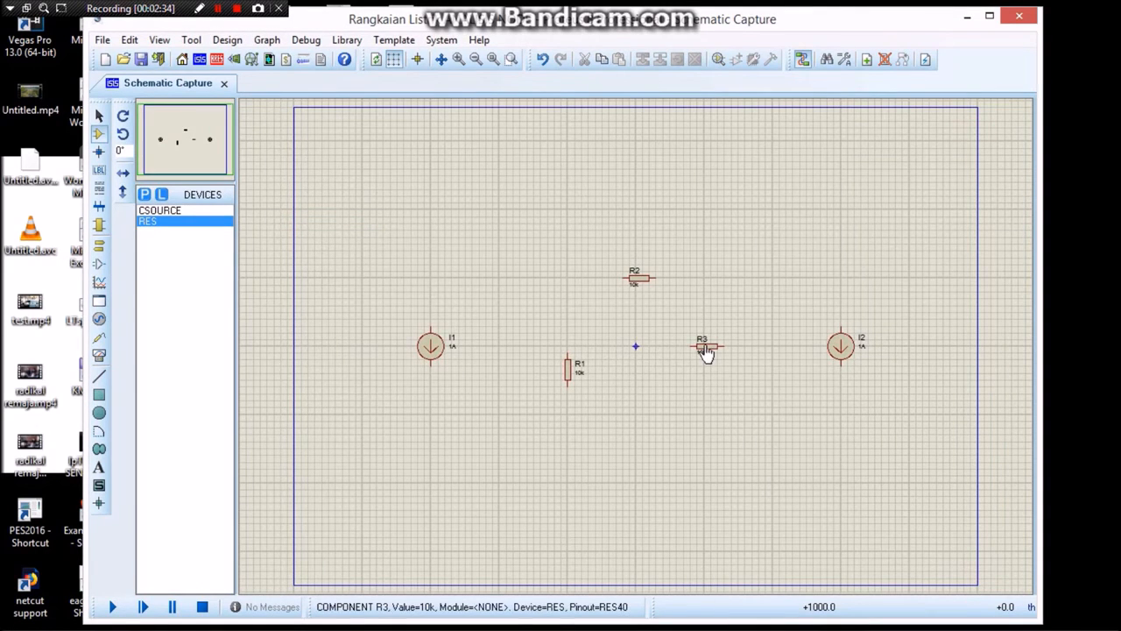
{"action": "right_click", "coordinate": [719, 346]}
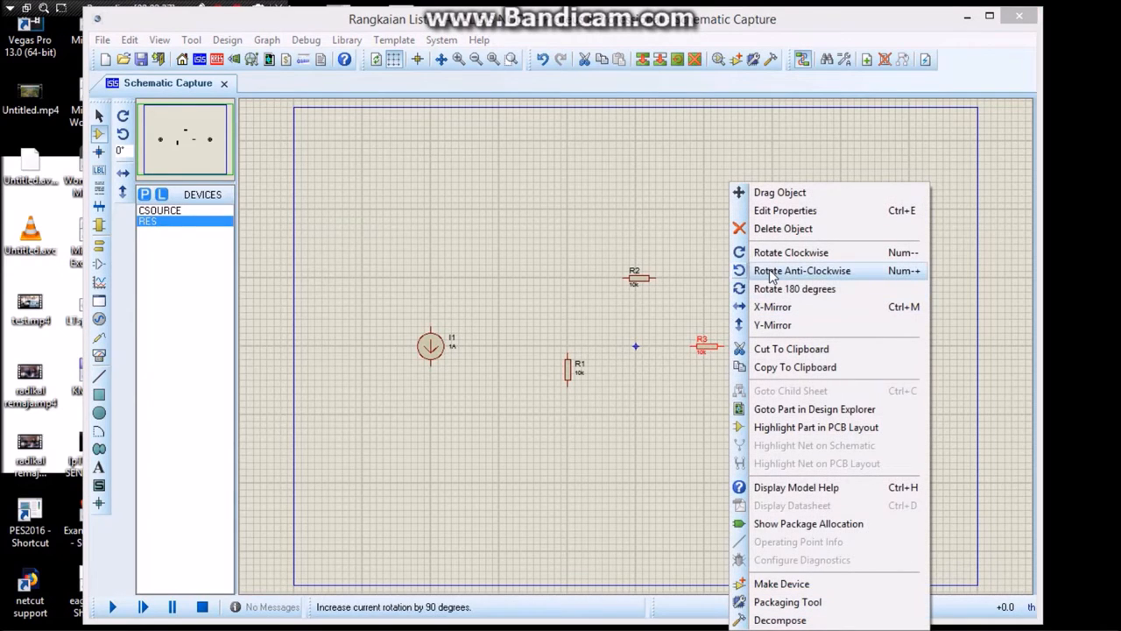
{"action": "left_click", "coordinate": [771, 271]}
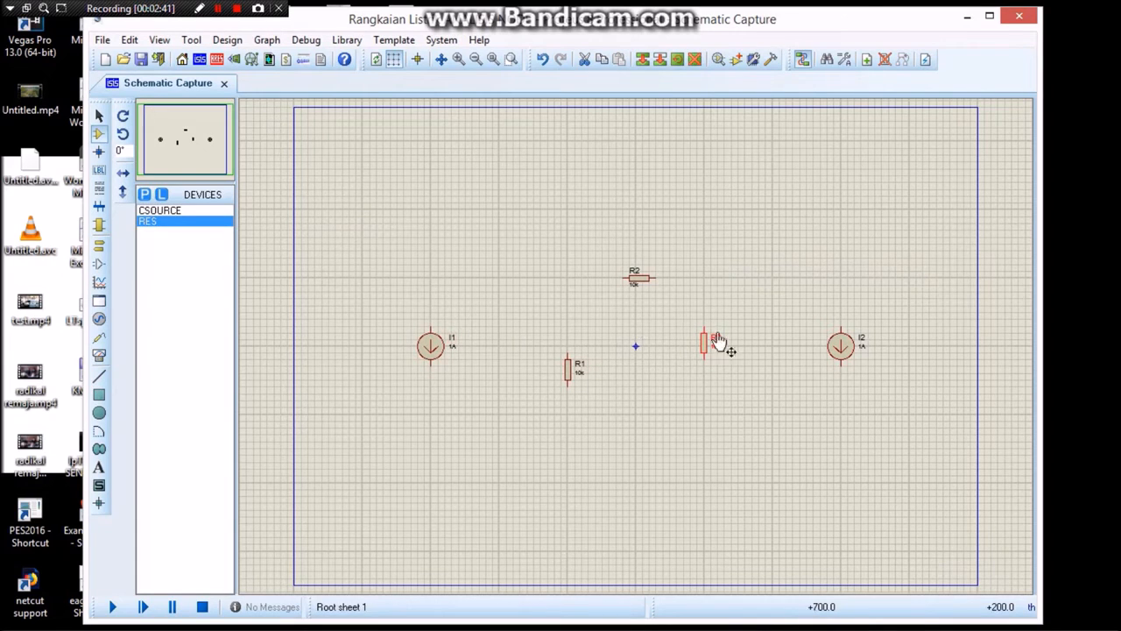
- Place a DC AMMETER instrument directly above resistor R1 and rotate it clockwise so it stands vertically in line with R1
{"action": "left_click", "coordinate": [99, 355]}
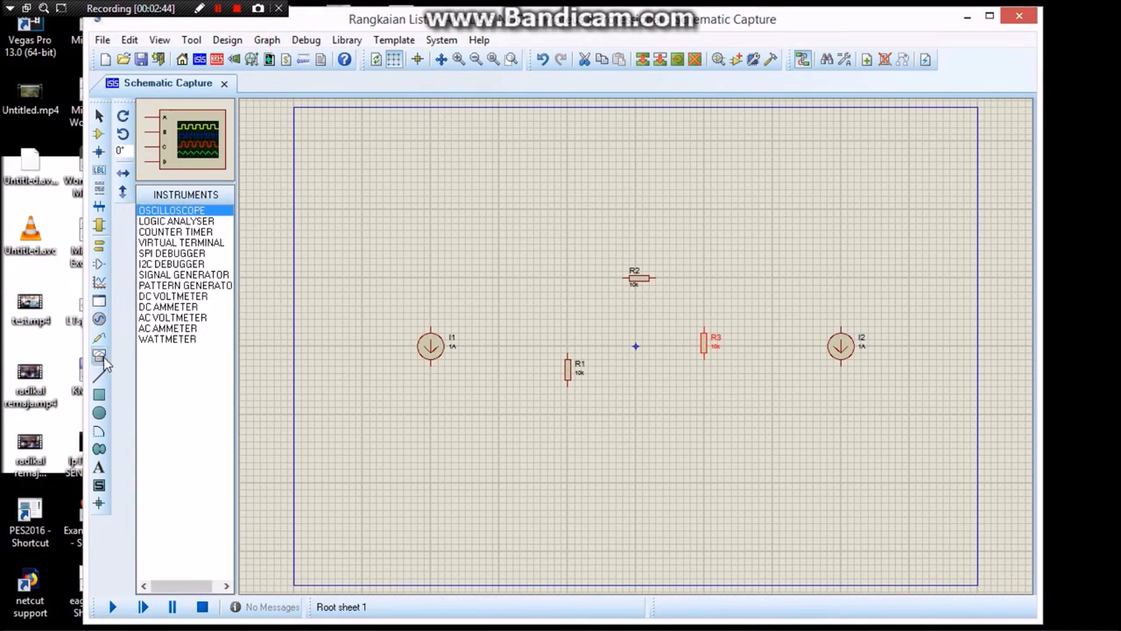
{"action": "left_click", "coordinate": [170, 308]}
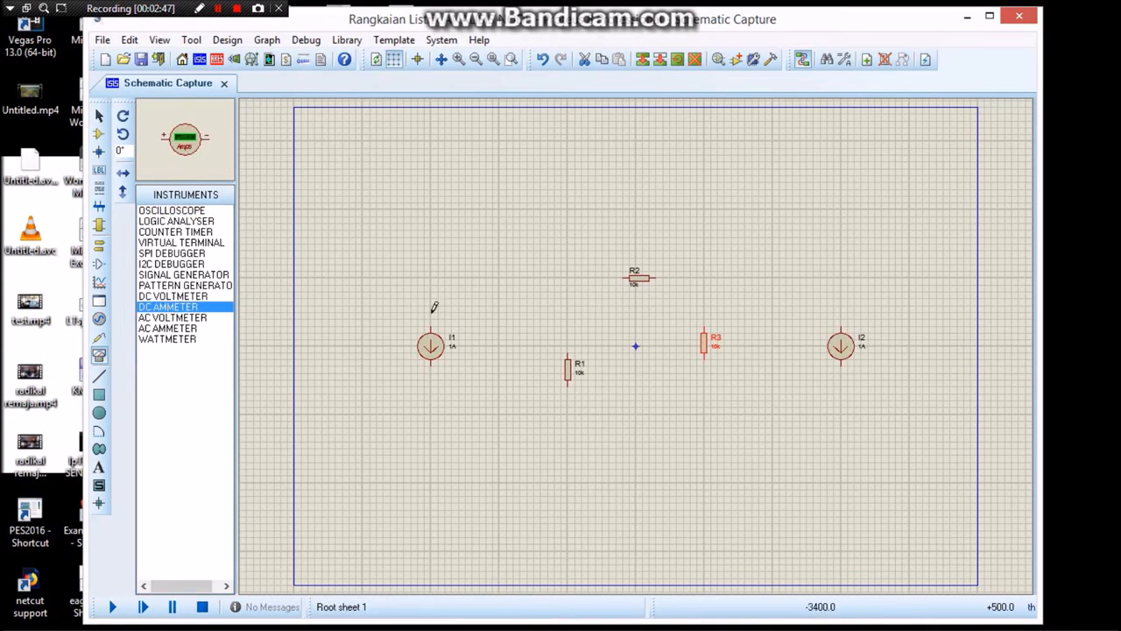
{"action": "left_click", "coordinate": [568, 309]}
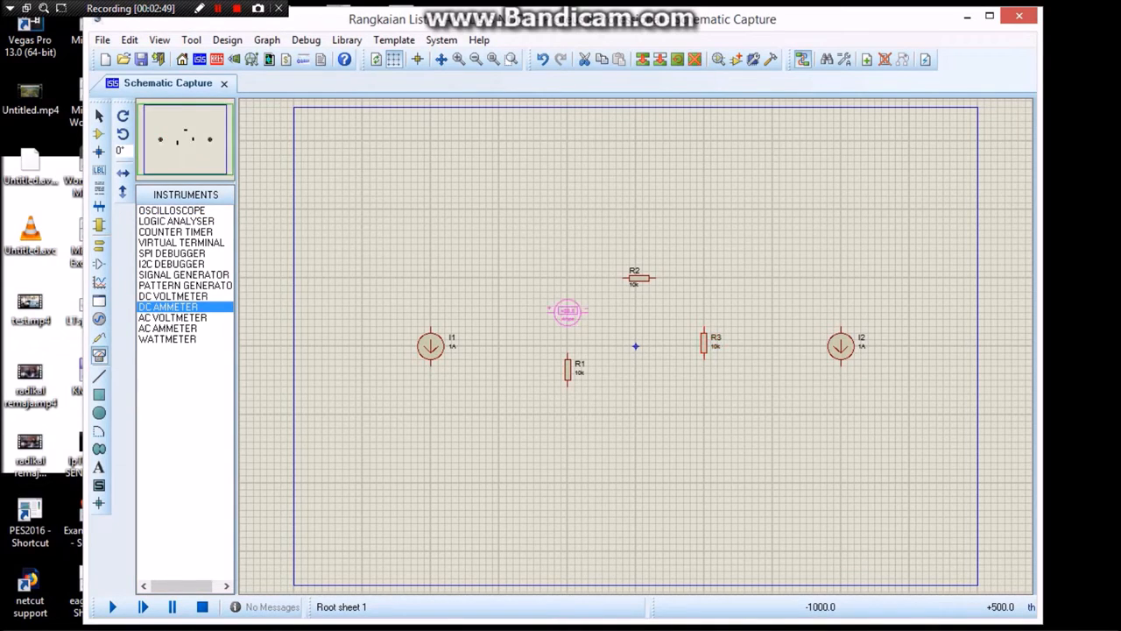
{"action": "left_click", "coordinate": [568, 310]}
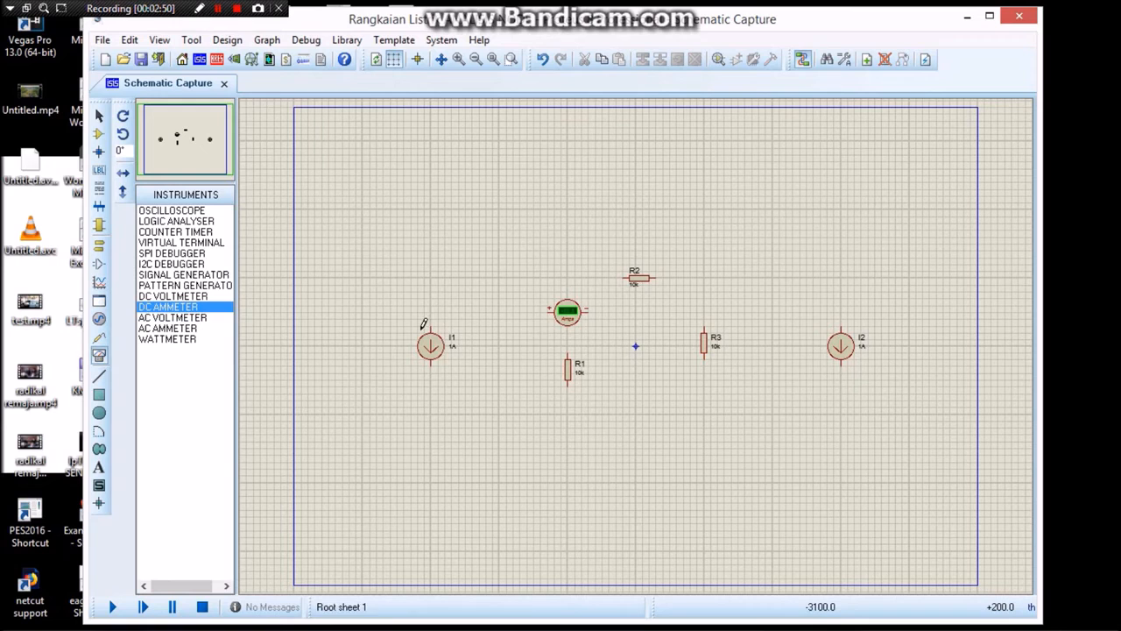
{"action": "right_click", "coordinate": [569, 314]}
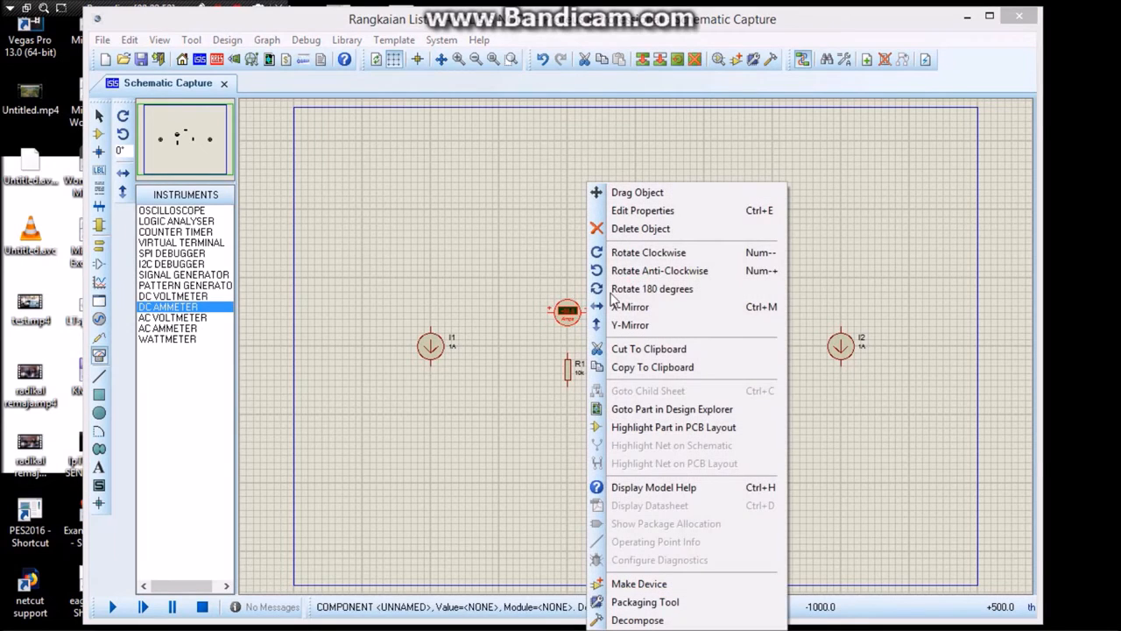
{"action": "left_click", "coordinate": [647, 252]}
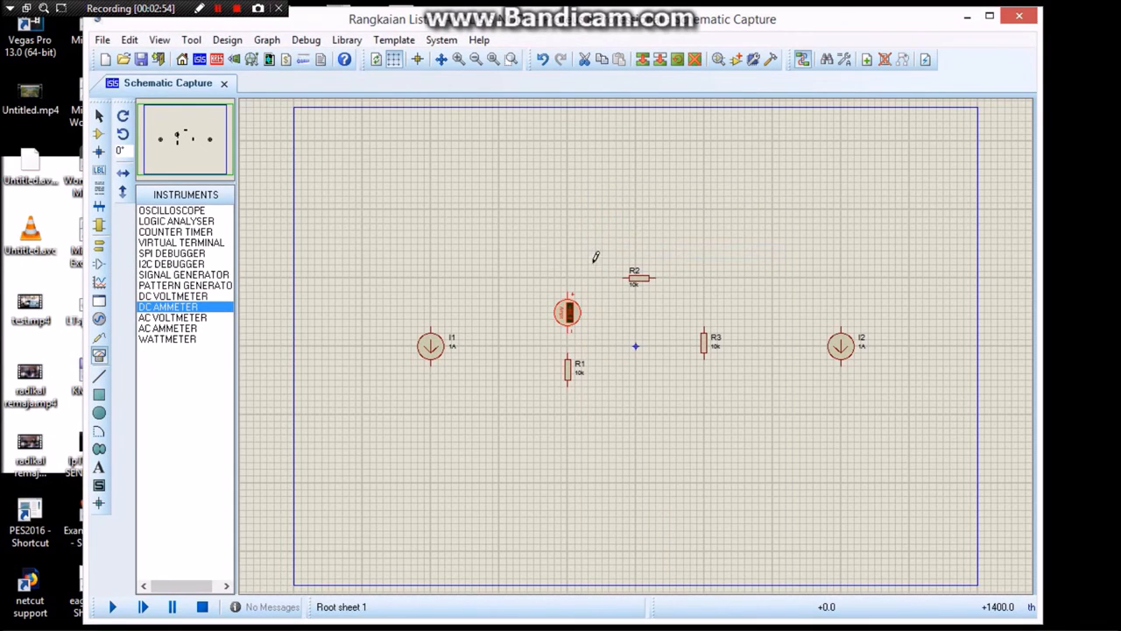
- Wire the outer loop: connect I1's upper pin through R2 to I2's upper pin, and join the lower pins of both current sources
{"action": "left_click", "coordinate": [431, 324]}
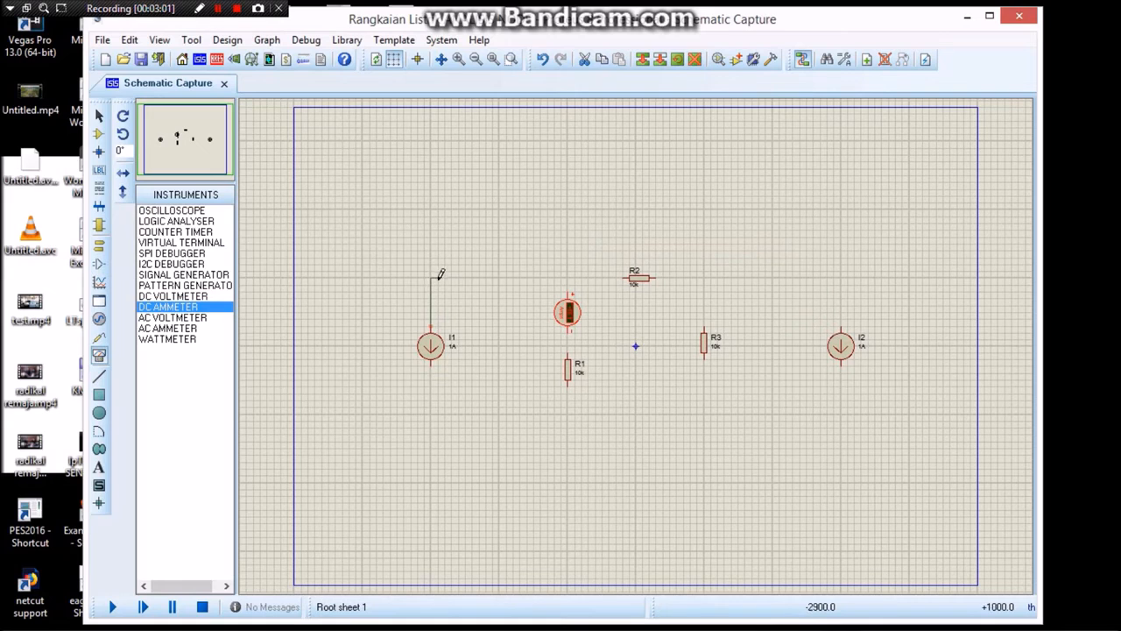
{"action": "left_click", "coordinate": [627, 278]}
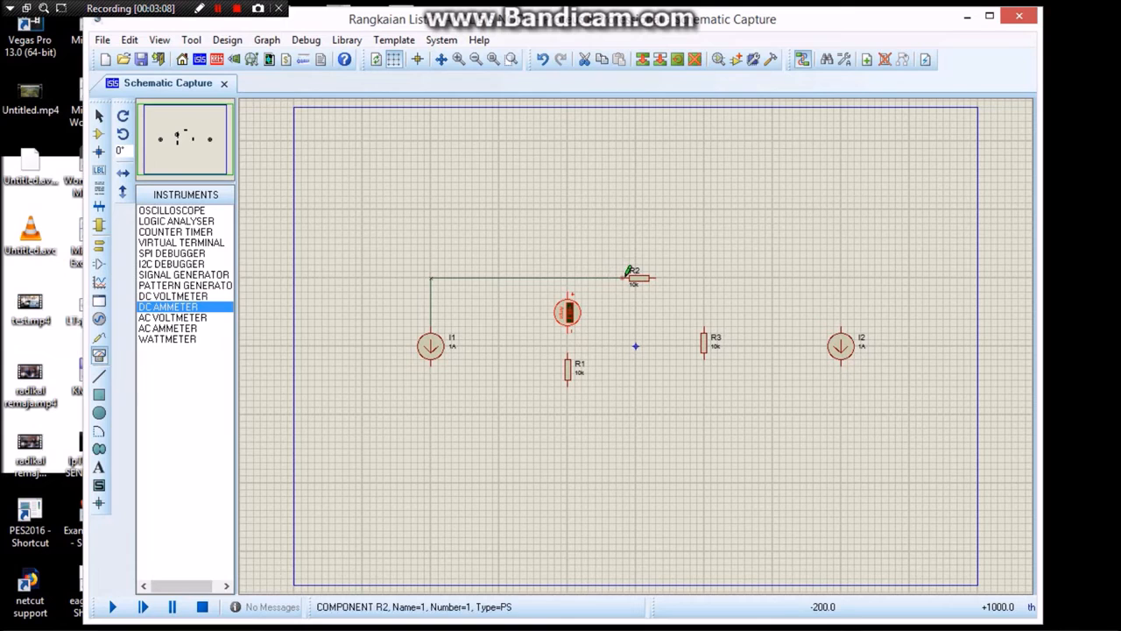
{"action": "left_click", "coordinate": [655, 277]}
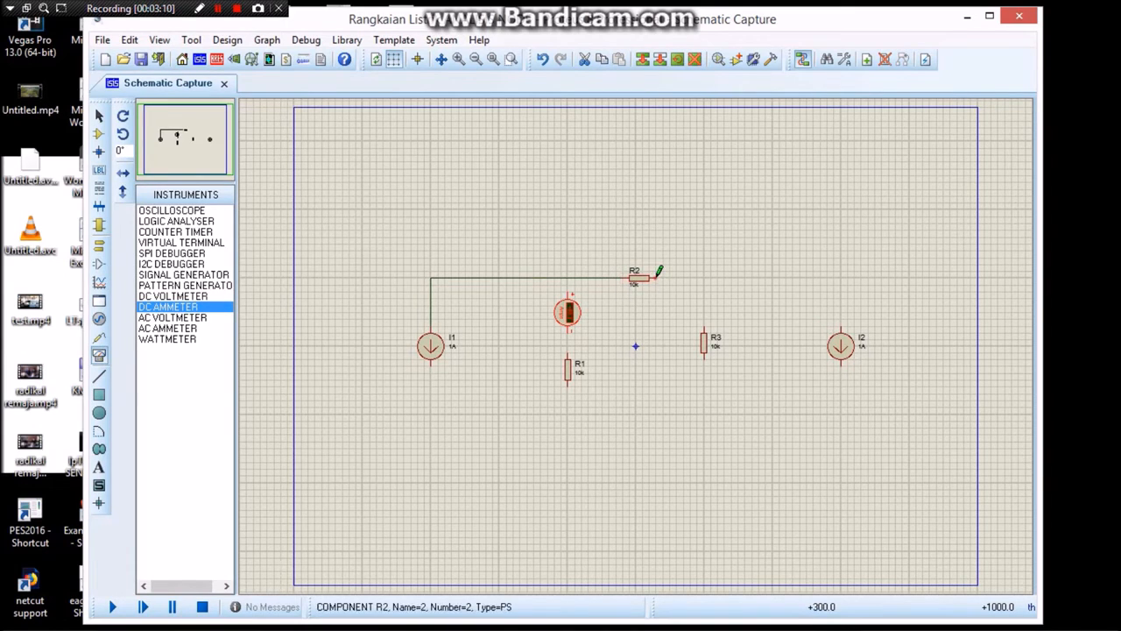
{"action": "left_click", "coordinate": [842, 322]}
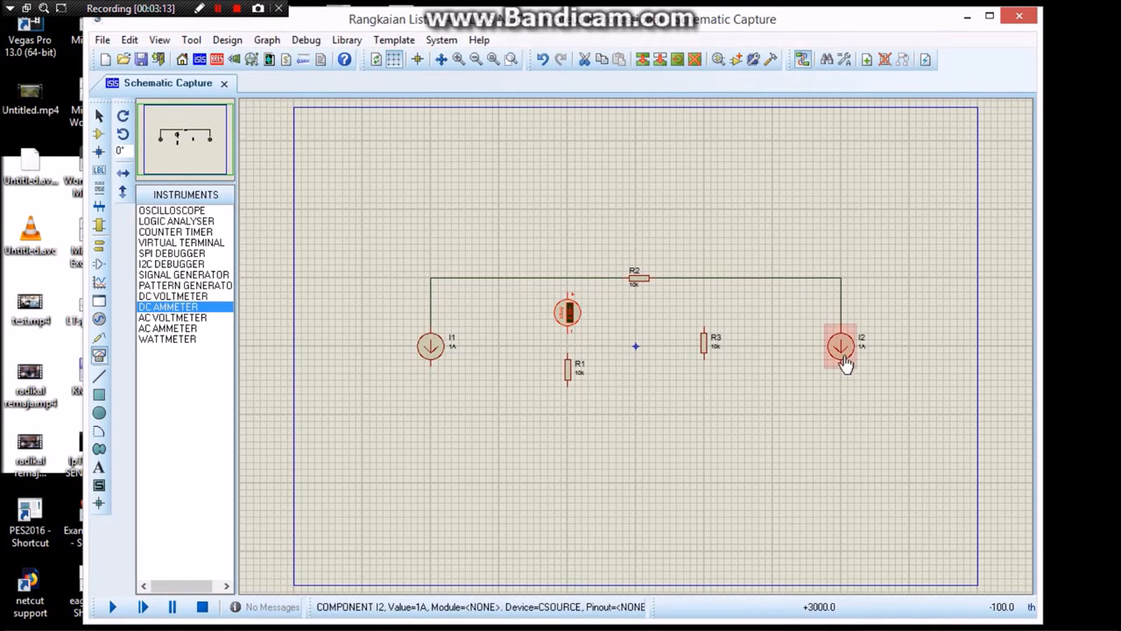
{"action": "left_click", "coordinate": [842, 364]}
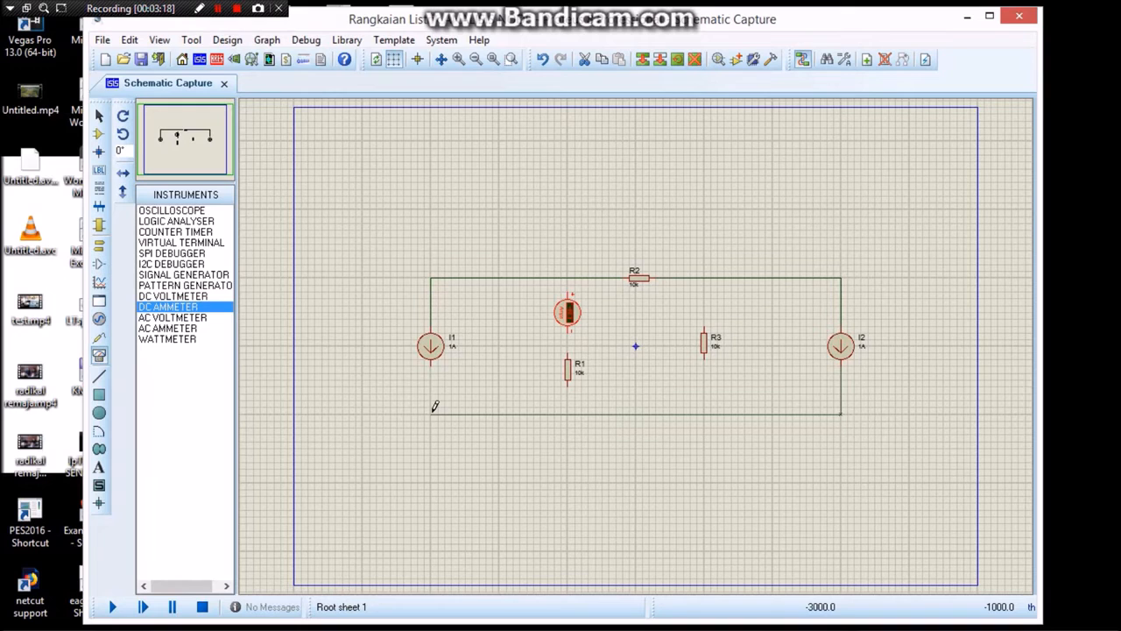
{"action": "left_click", "coordinate": [431, 363]}
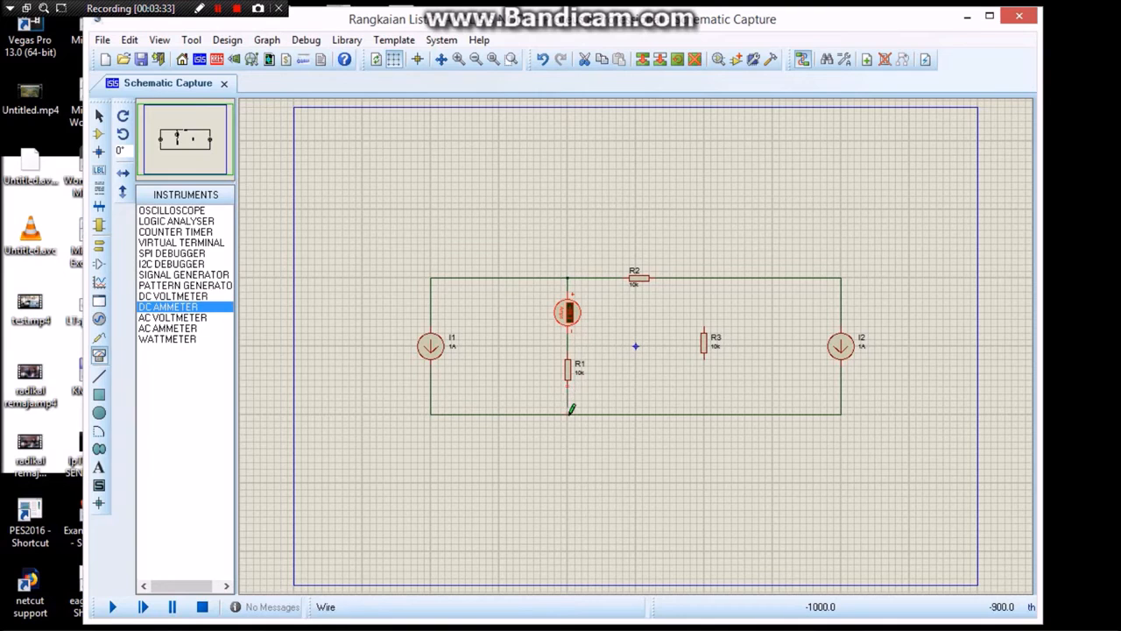
- Wire the ammeter and R1 in series between the upper and lower wires left of R2, and connect R3 between them right of R2
{"action": "left_click", "coordinate": [704, 279]}
{"action": "left_click", "coordinate": [705, 330]}
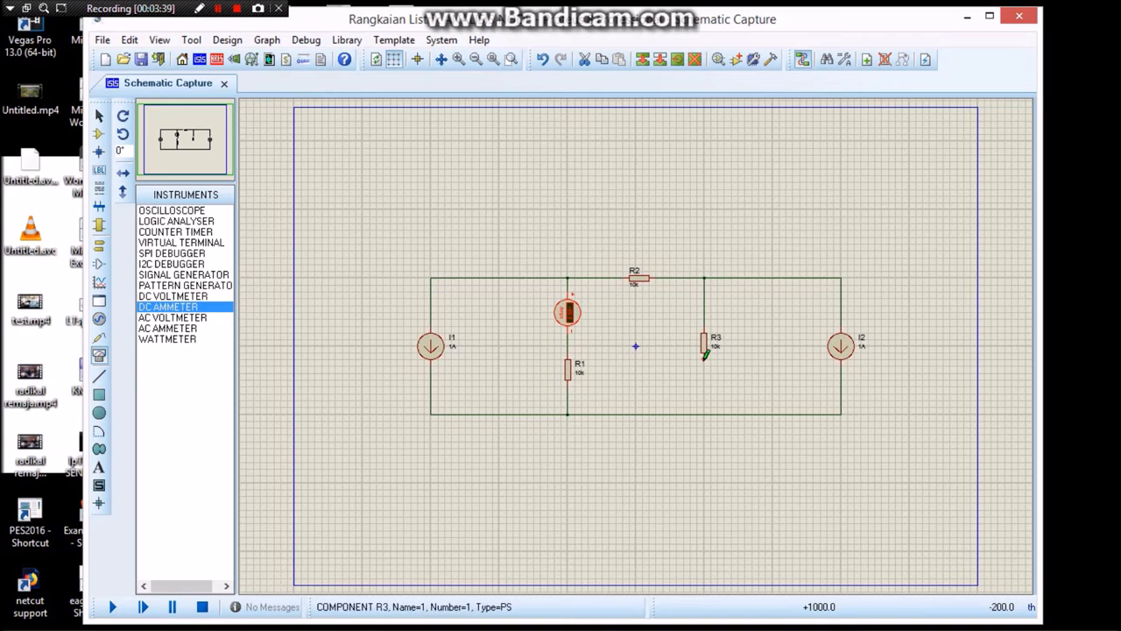
{"action": "left_click", "coordinate": [705, 355]}
{"action": "left_click", "coordinate": [704, 413]}
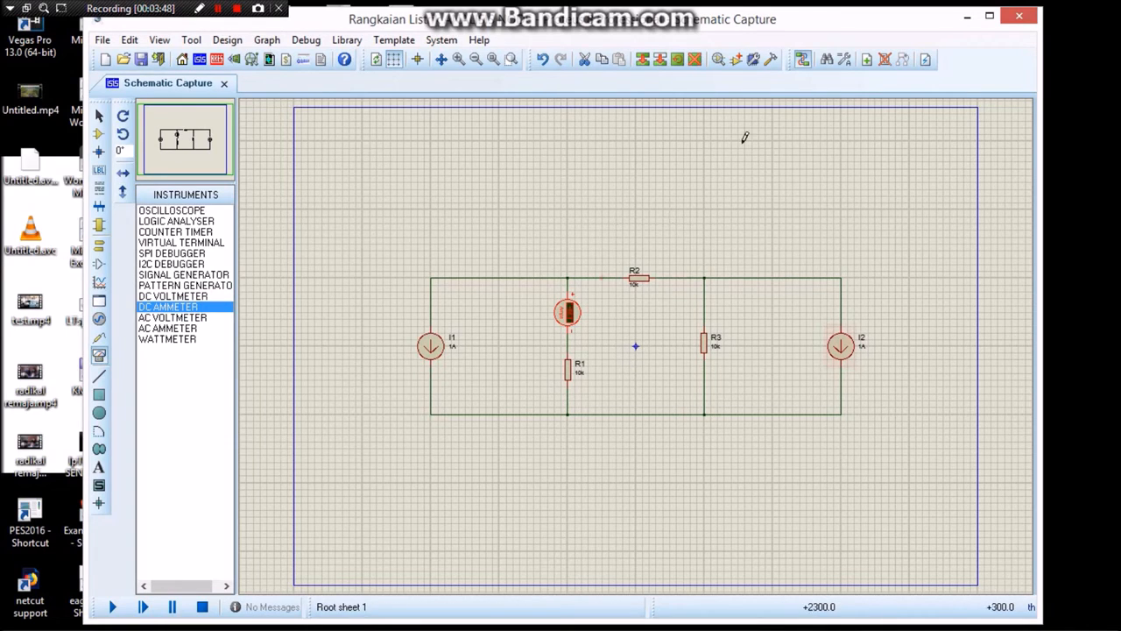
- Set the value of current source I1 to 3A and of current source I2 to 2A
{"action": "left_click", "coordinate": [458, 59]}
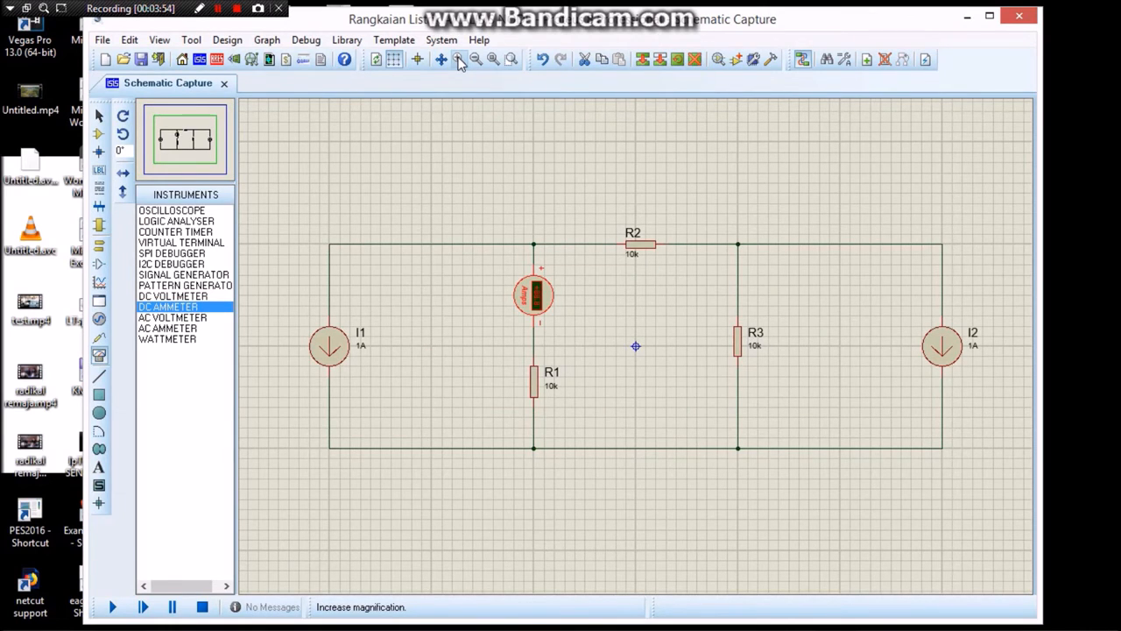
{"action": "left_click", "coordinate": [363, 351]}
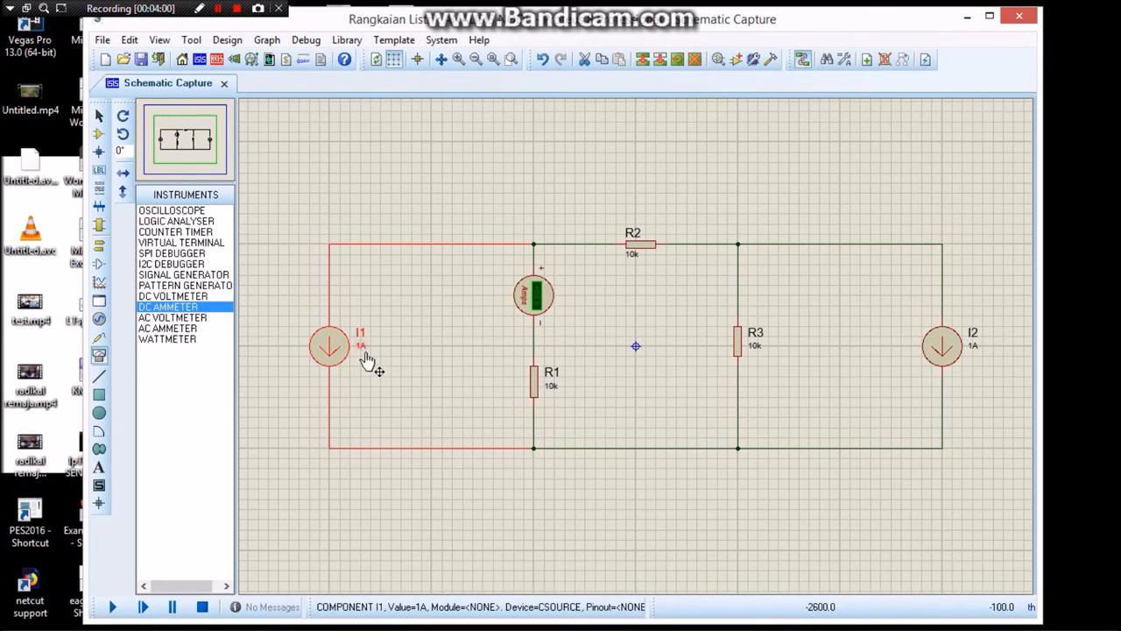
{"action": "double_click", "coordinate": [366, 350]}
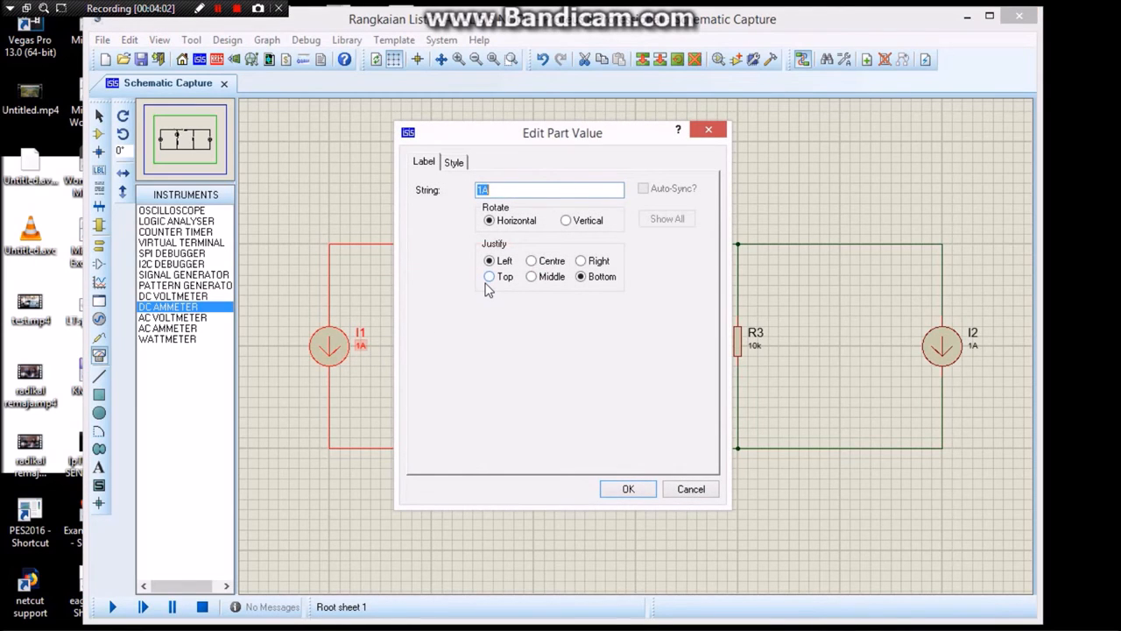
{"action": "type", "text": "3"}
{"action": "key", "text": "Return"}
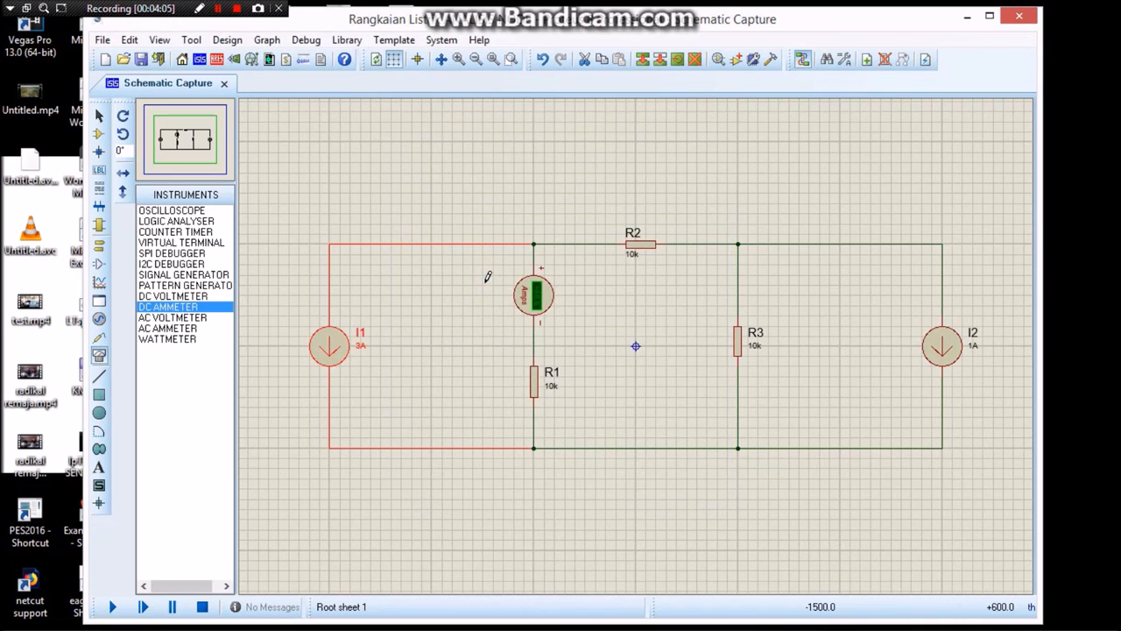
{"action": "left_click", "coordinate": [980, 357]}
{"action": "double_click", "coordinate": [974, 347]}
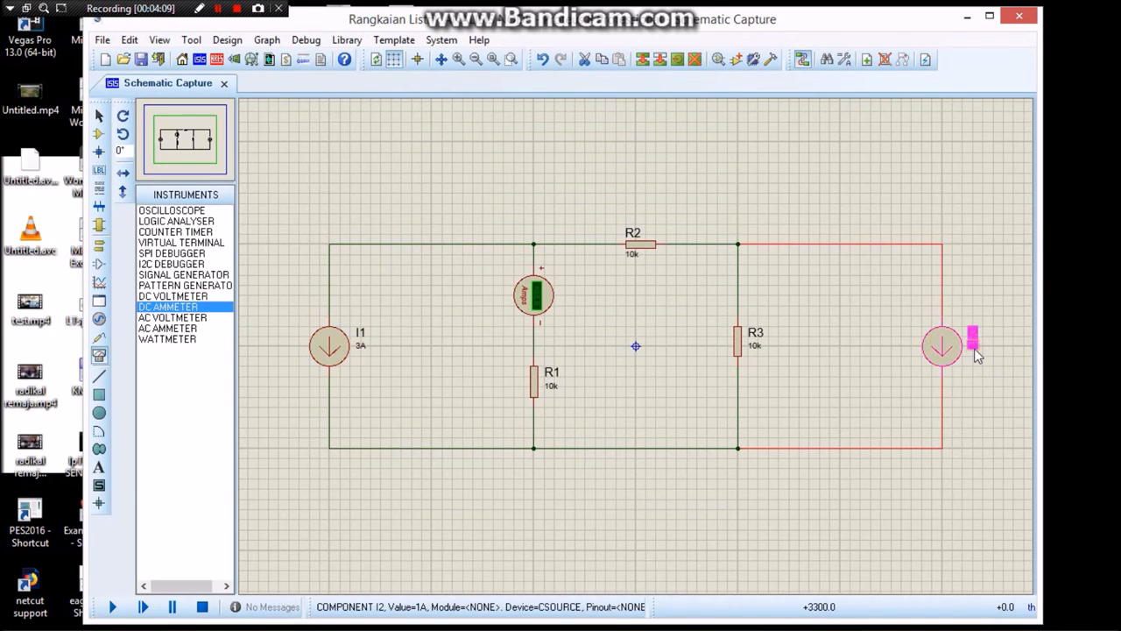
{"action": "type", "text": "2A"}
{"action": "key", "text": "Return"}
- Set the value of resistor R1 to 2 and of resistor R2 to 5
{"action": "left_click", "coordinate": [552, 394]}
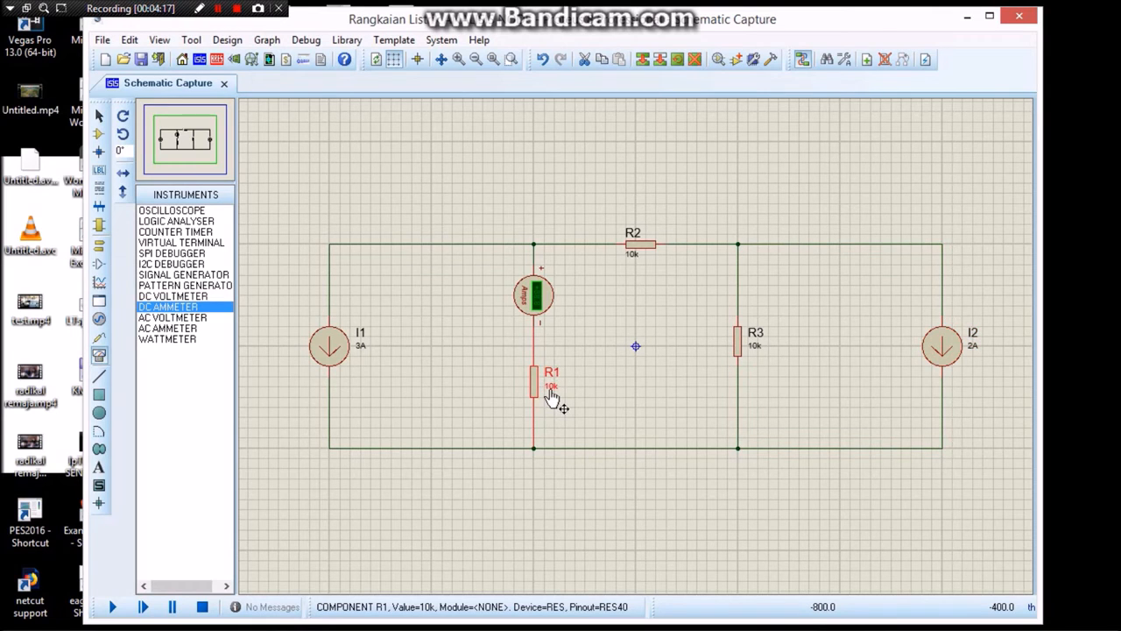
{"action": "left_click", "coordinate": [552, 388]}
{"action": "type", "text": "2"}
{"action": "key", "text": "Return"}
{"action": "left_click", "coordinate": [634, 264]}
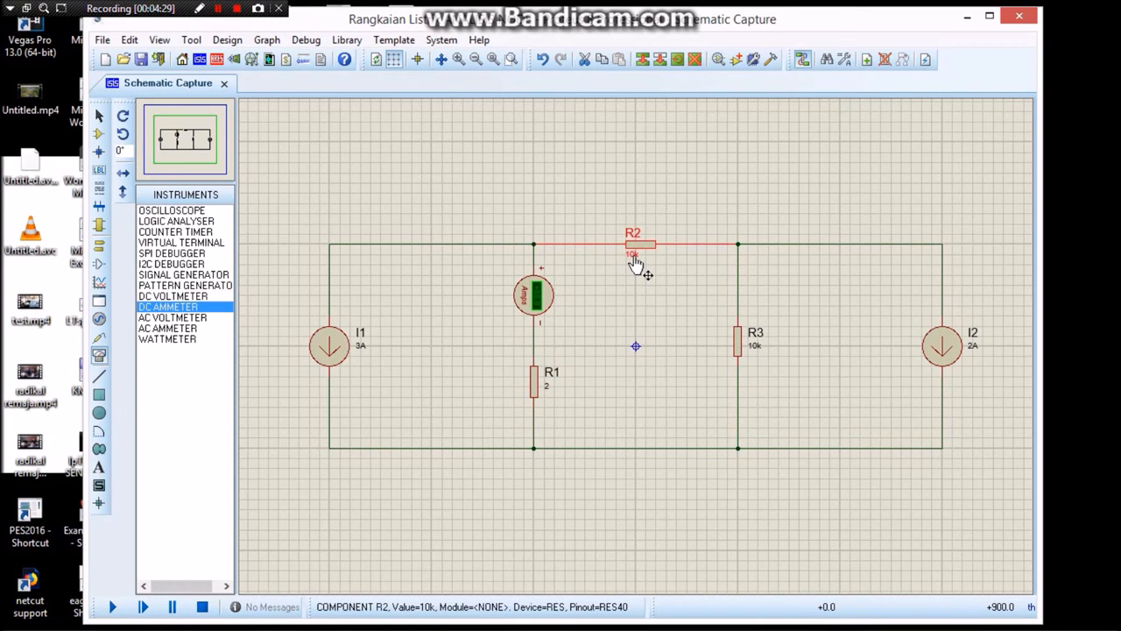
{"action": "left_click", "coordinate": [634, 260]}
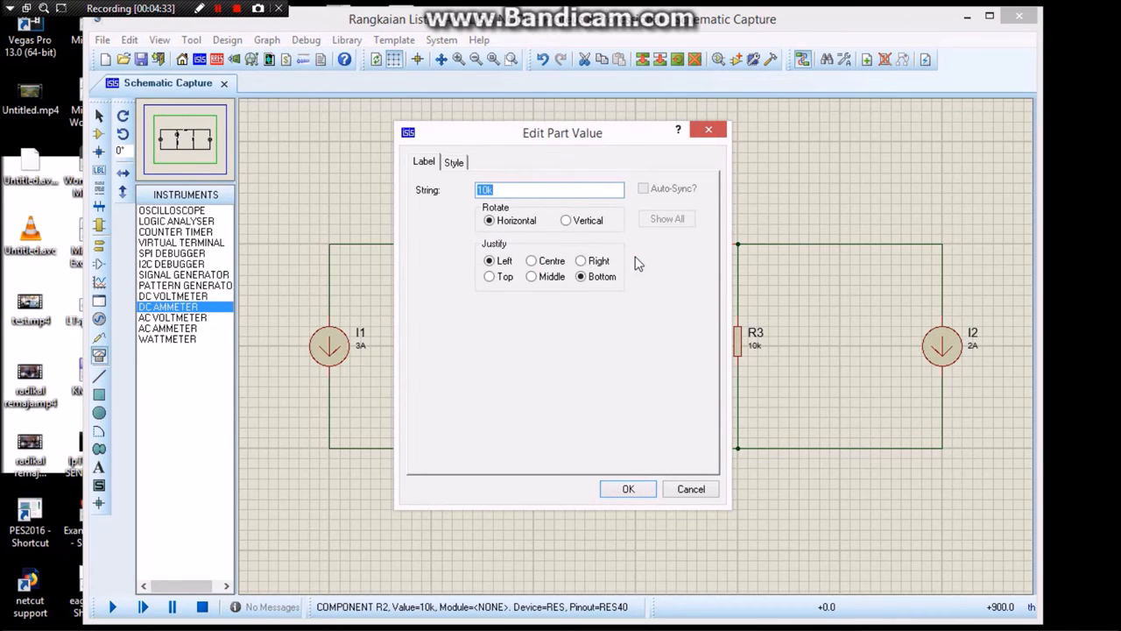
{"action": "type", "text": "5"}
{"action": "key", "text": "Return"}
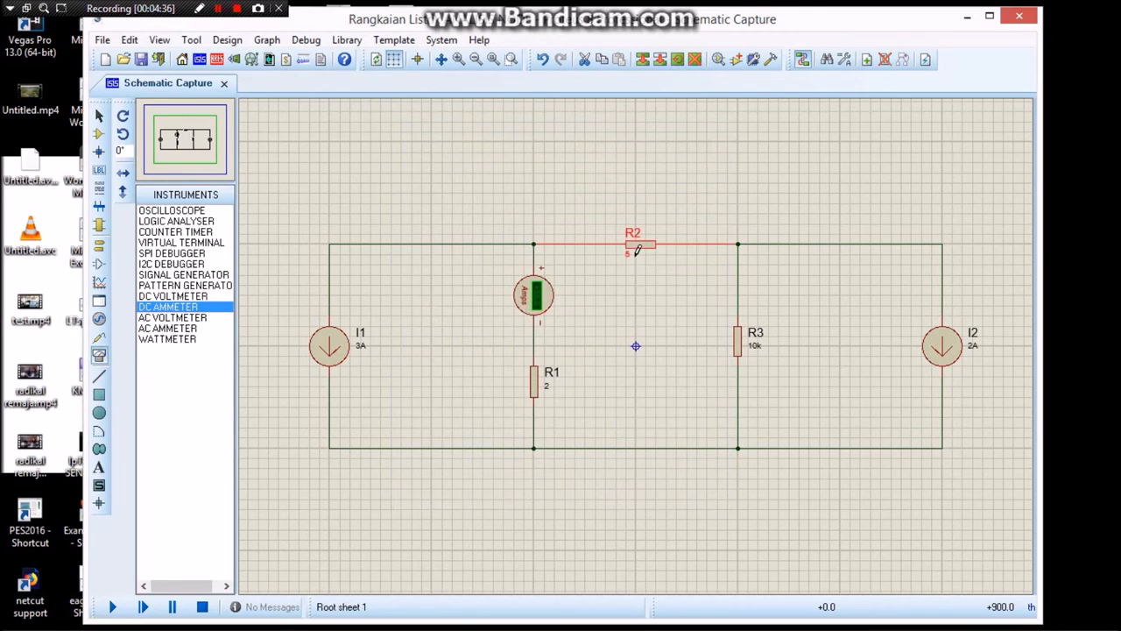
- Set the value of resistor R3 to 1
{"action": "left_click", "coordinate": [757, 351]}
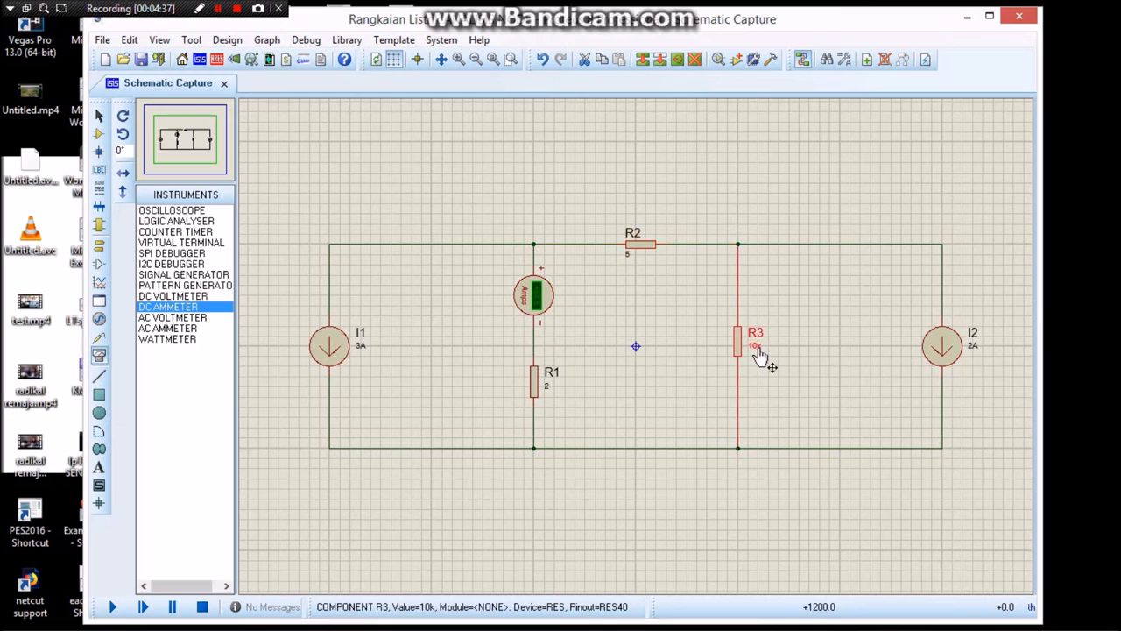
{"action": "left_click", "coordinate": [754, 350]}
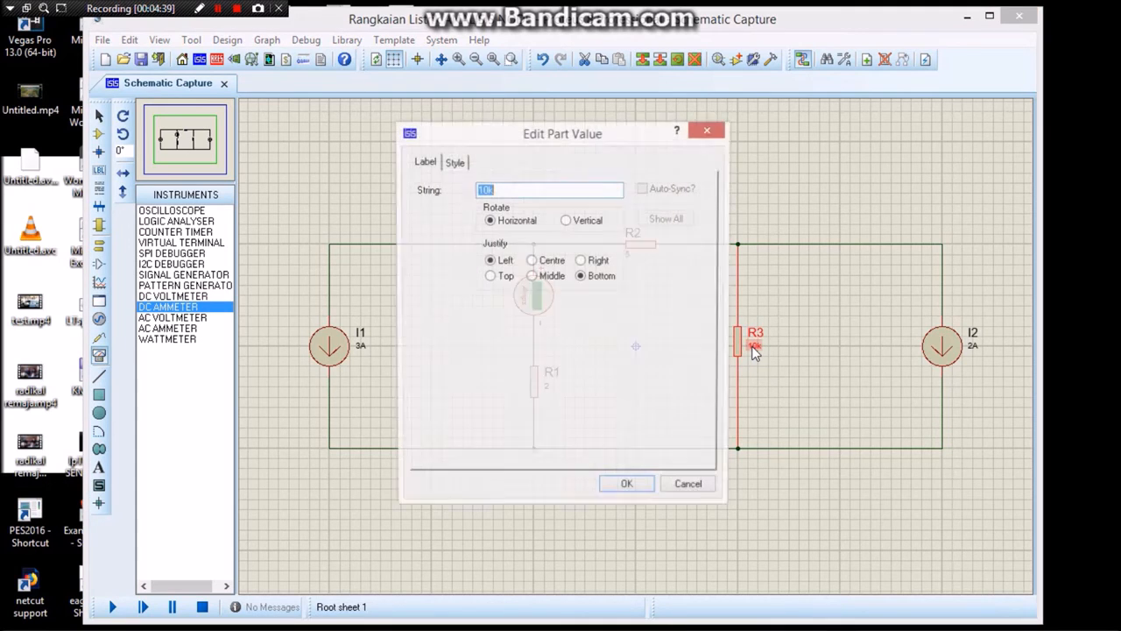
{"action": "type", "text": "1"}
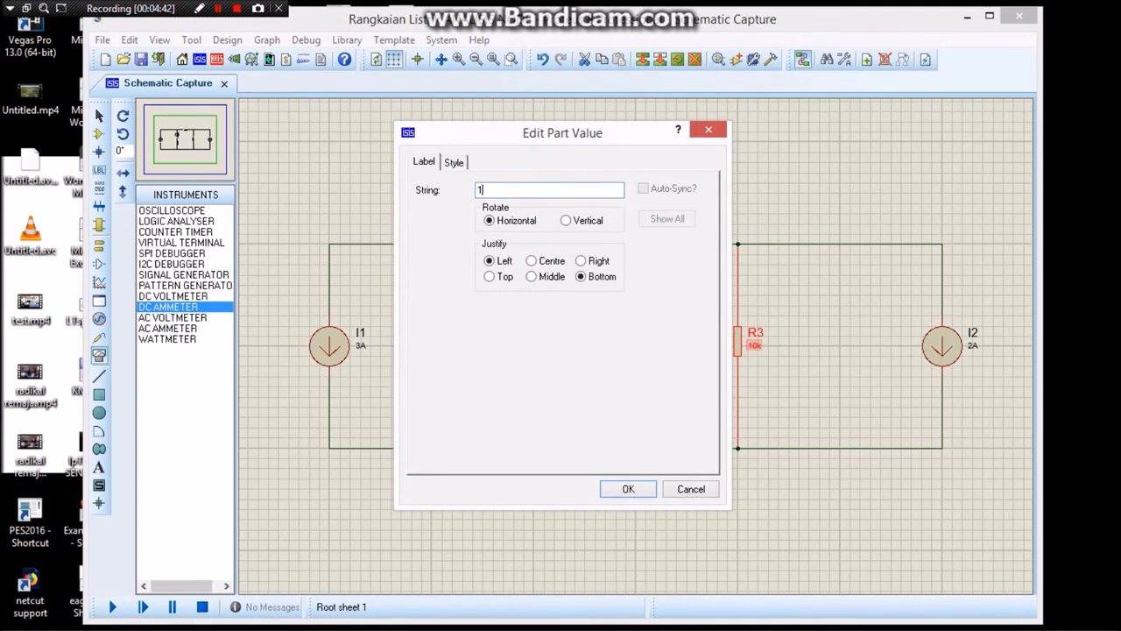
{"action": "key", "text": "Return"}
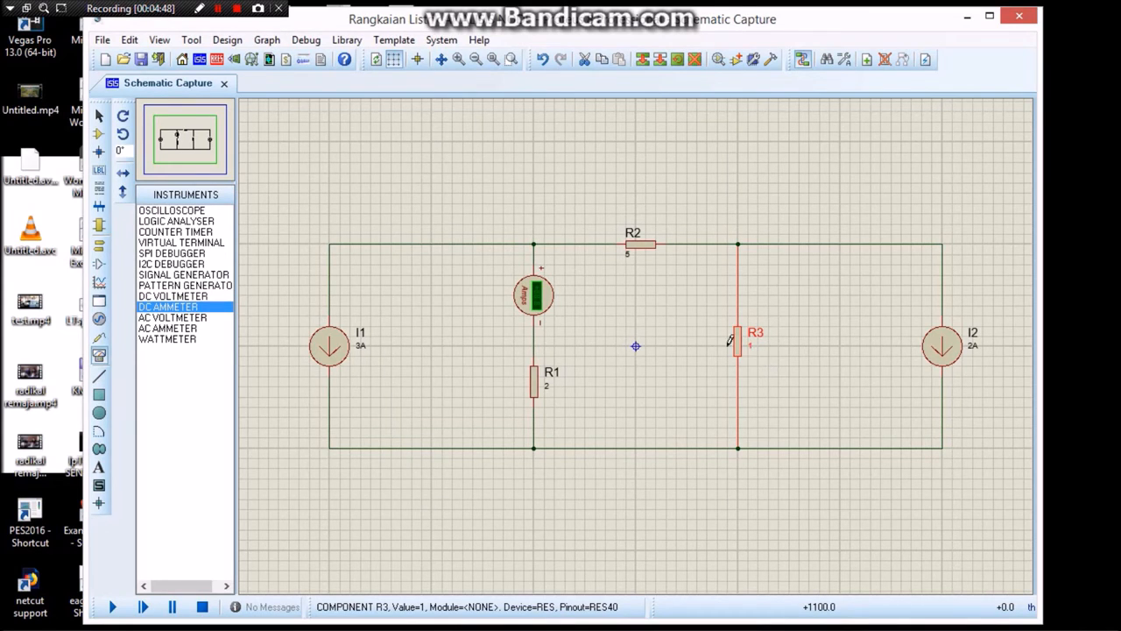
- Rotate current source I1 clockwise twice so its arrow points upward
{"action": "right_click", "coordinate": [343, 351]}
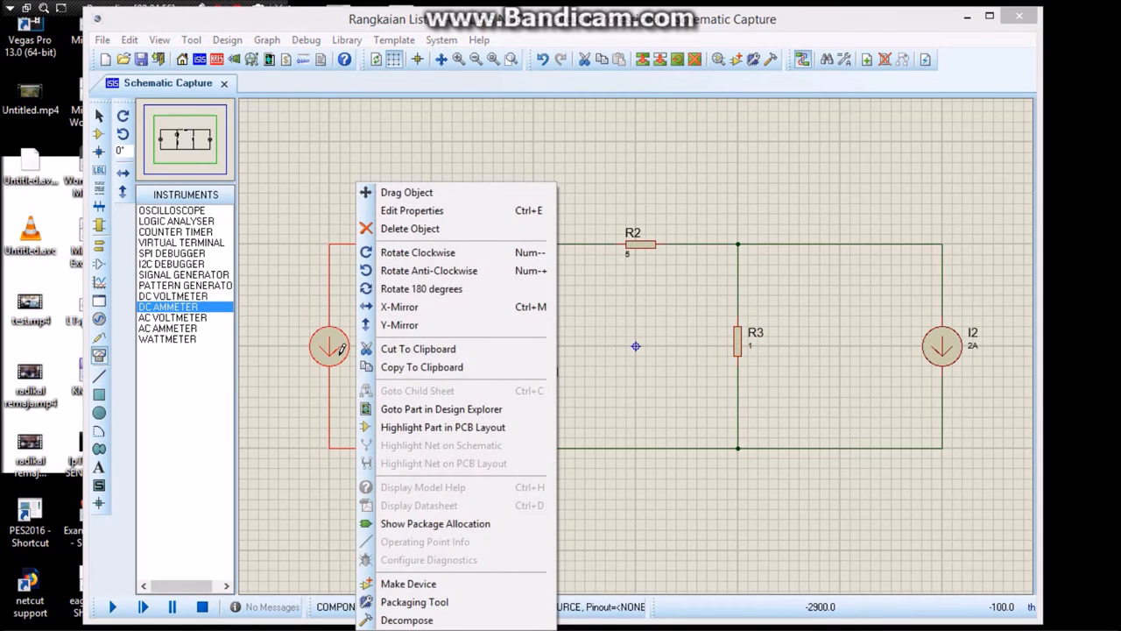
{"action": "left_click", "coordinate": [419, 253]}
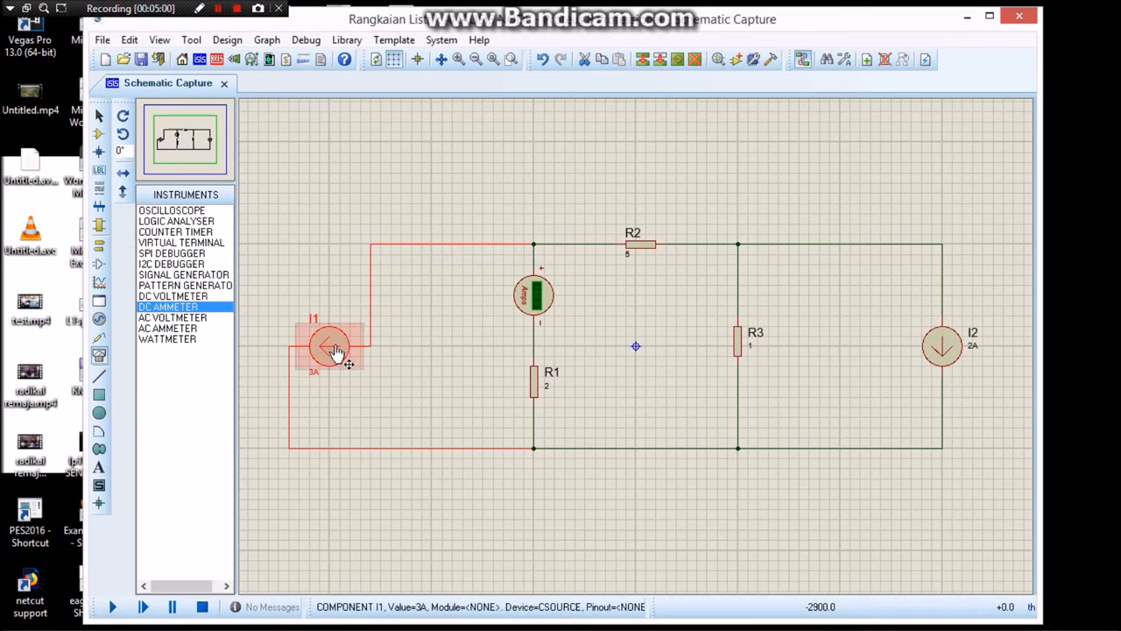
{"action": "right_click", "coordinate": [337, 342]}
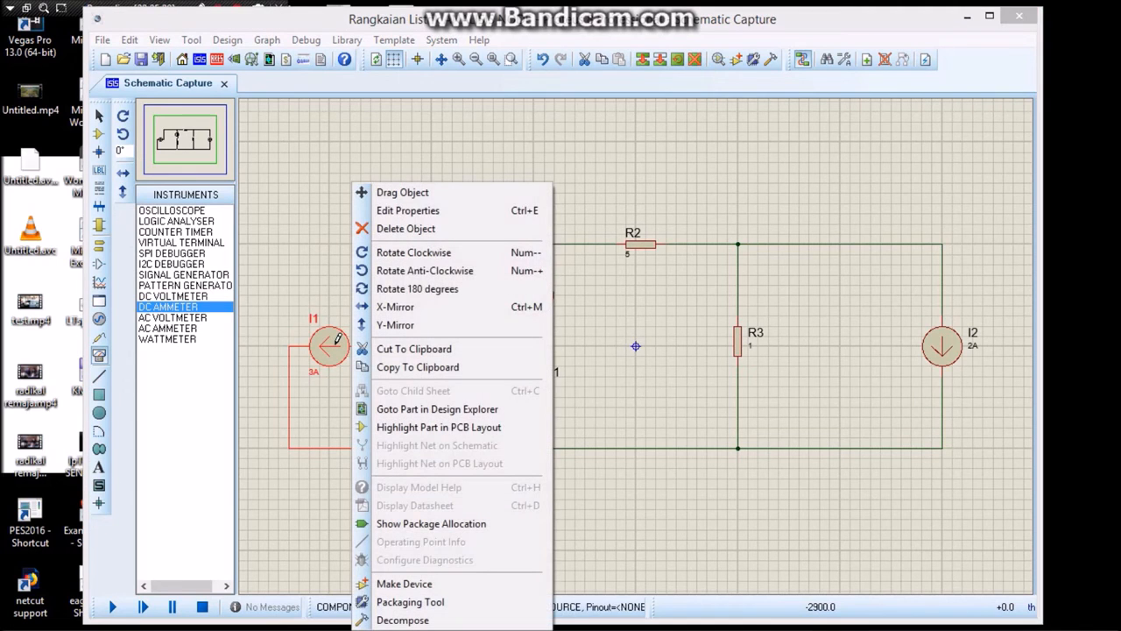
{"action": "left_click", "coordinate": [398, 253]}
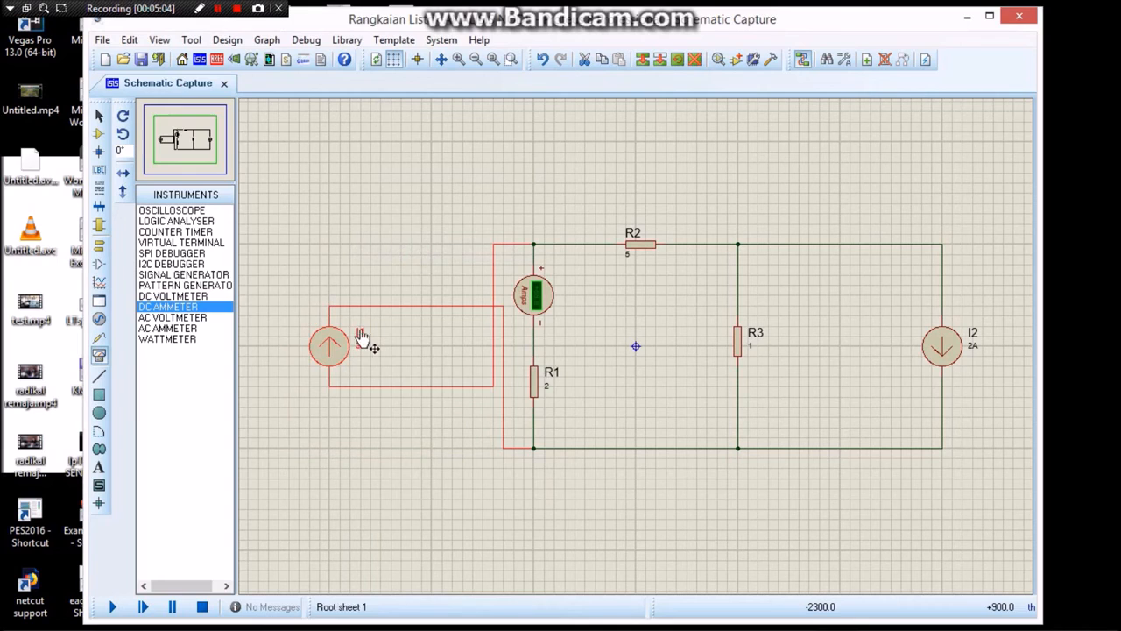
- Delete the two tangled wires that connect current source I1 to the rest of the circuit
{"action": "right_click", "coordinate": [495, 368]}
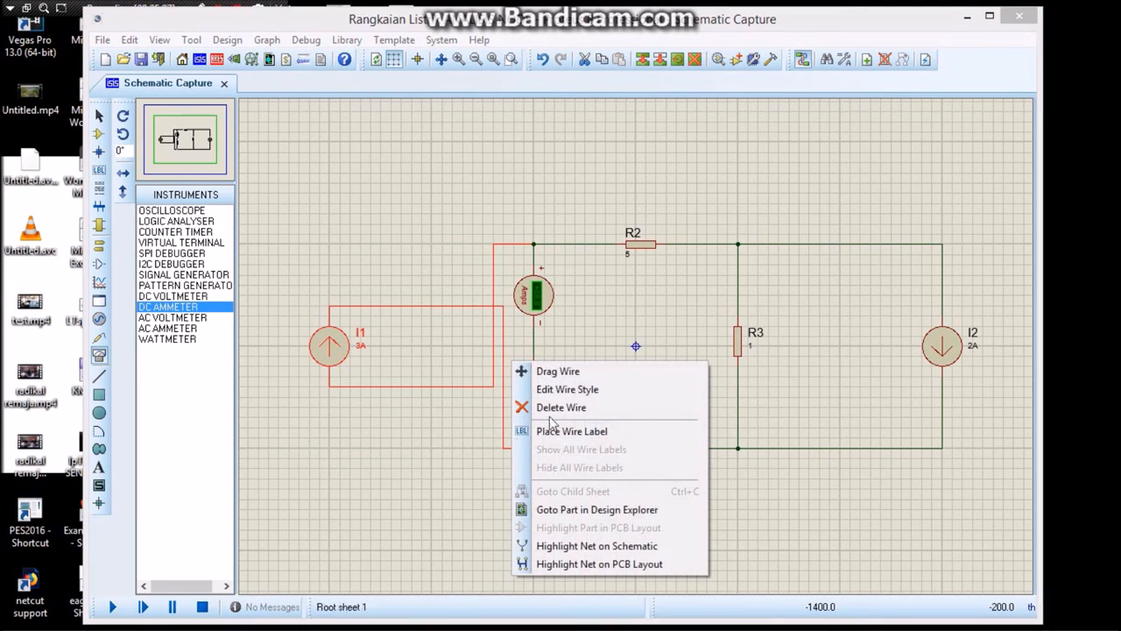
{"action": "left_click", "coordinate": [524, 405]}
{"action": "right_click", "coordinate": [503, 408]}
{"action": "right_click", "coordinate": [503, 407]}
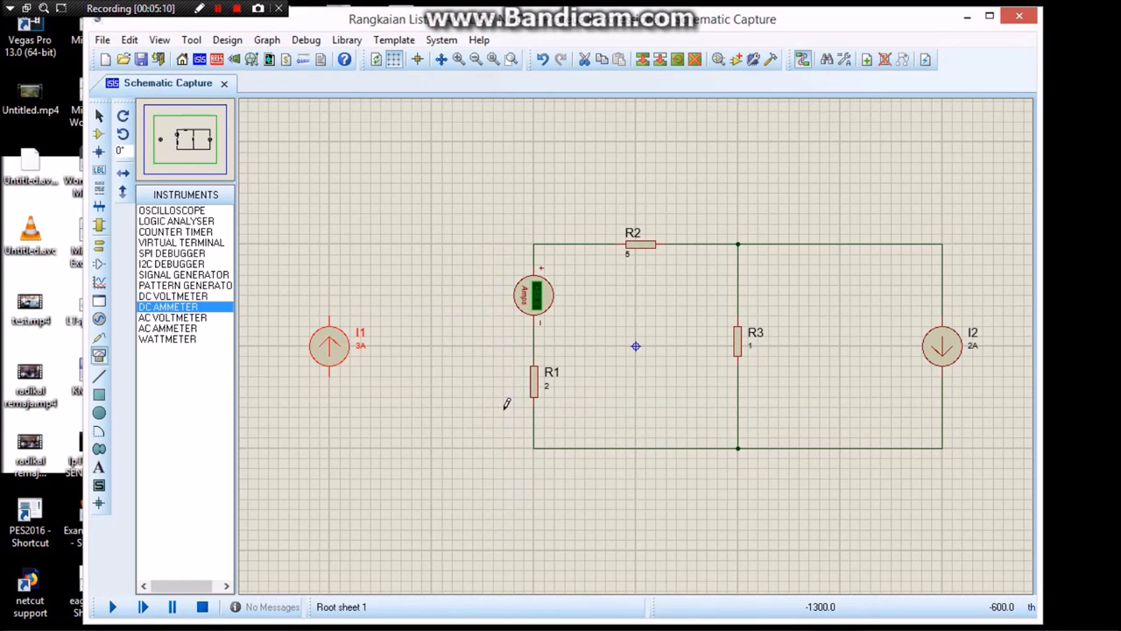
- Rewire current source I1: its upper pin to the corner above the ammeter and its lower pin to the corner below R1
{"action": "left_click", "coordinate": [534, 244]}
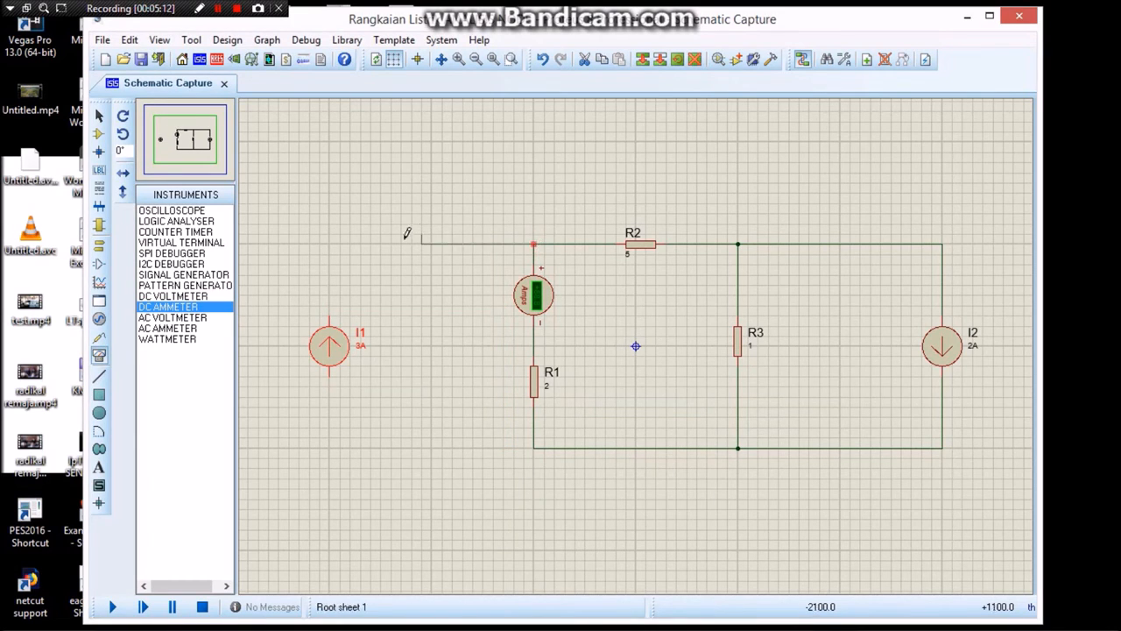
{"action": "left_click", "coordinate": [332, 307]}
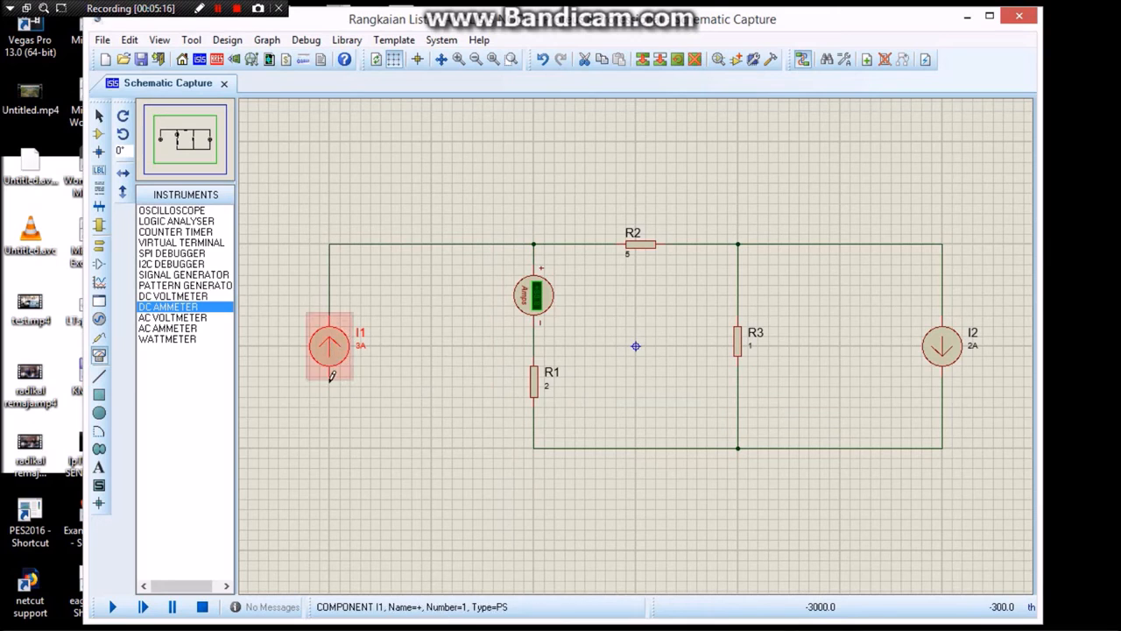
{"action": "left_click", "coordinate": [535, 447]}
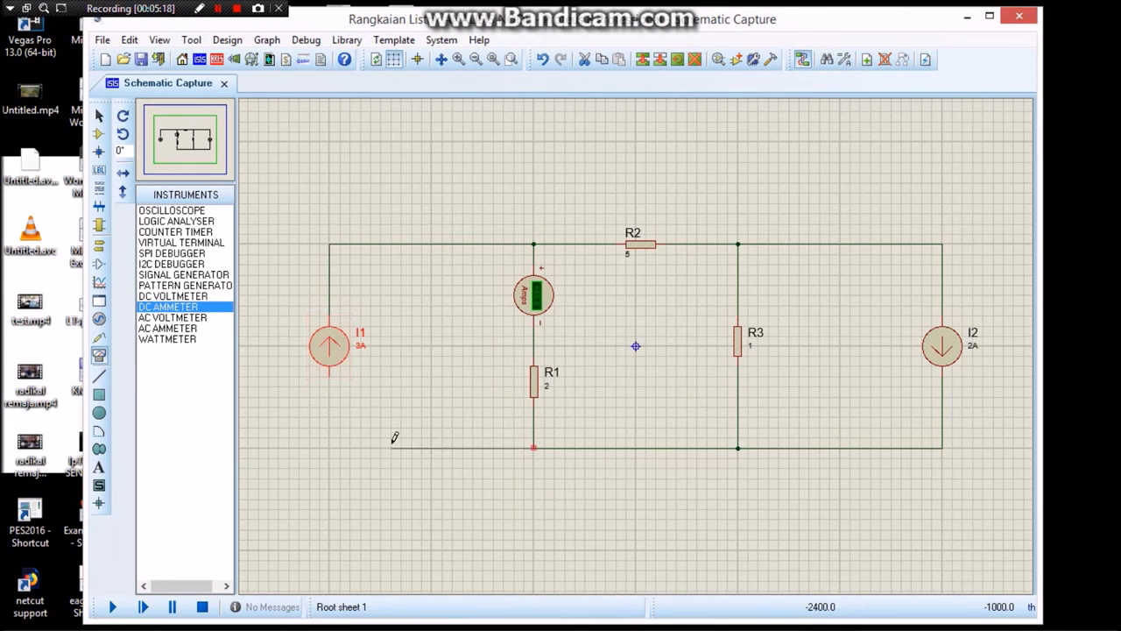
{"action": "double_click", "coordinate": [333, 374]}
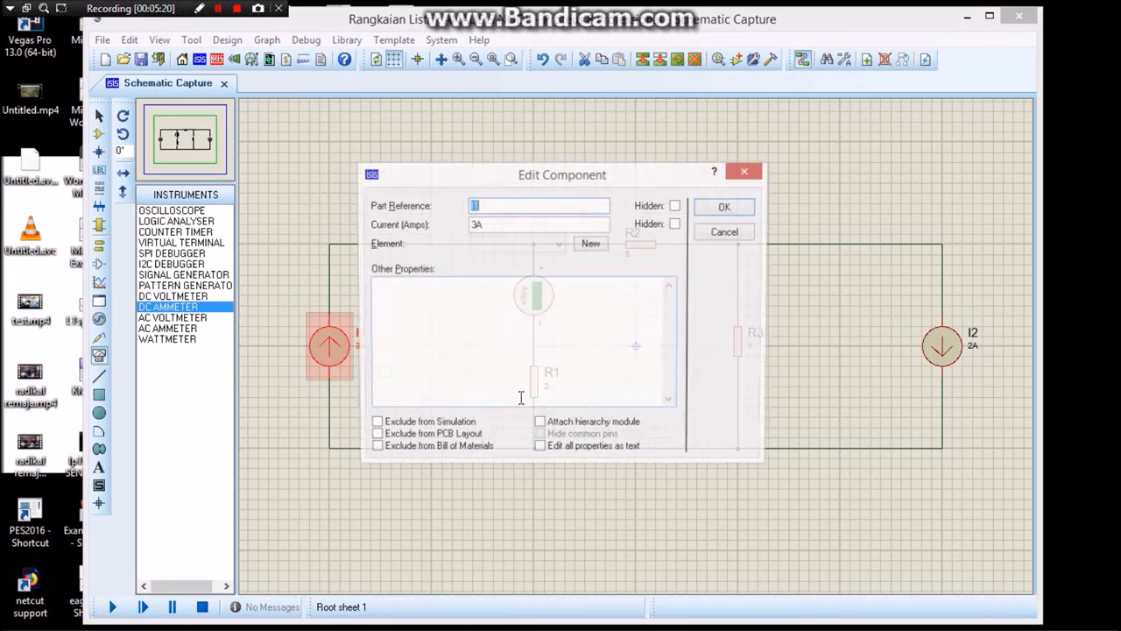
{"action": "left_click", "coordinate": [736, 212]}
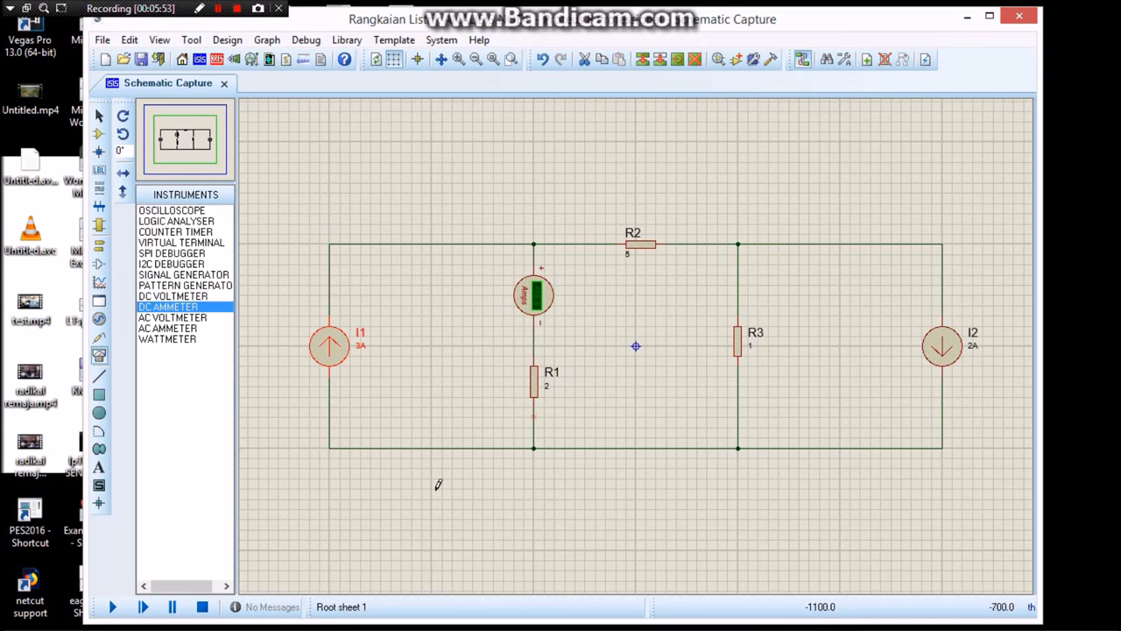
- Run the simulation of the completed circuit
{"action": "left_click", "coordinate": [113, 607]}
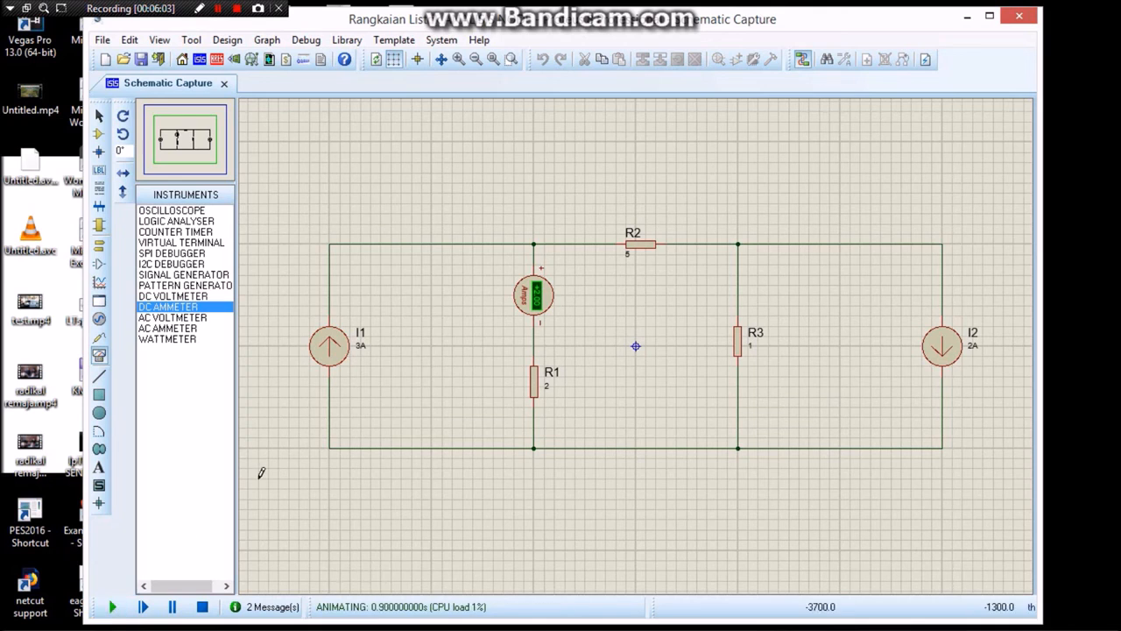